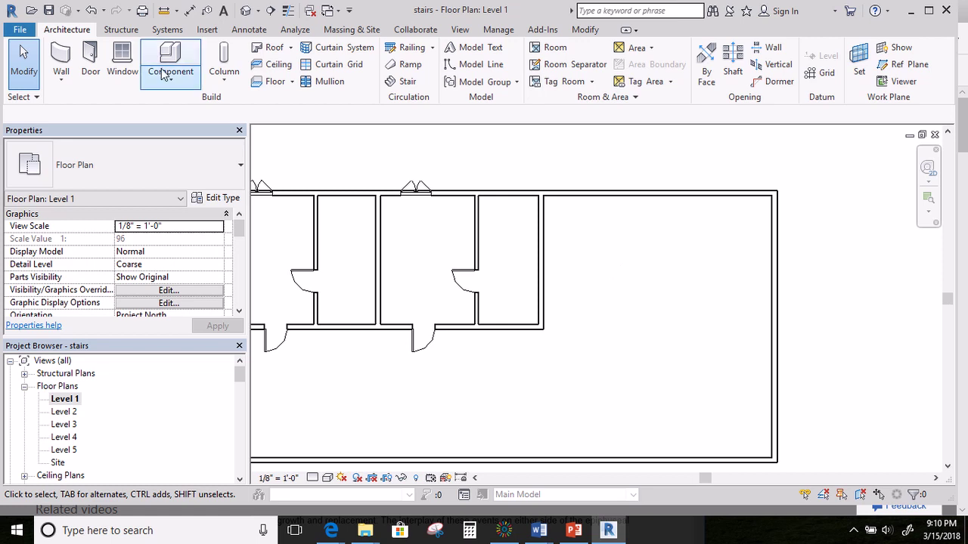
Create a U-shaped stair in the open area east of the rooms, with an 11'-0" first run and a parallel 7'-0" return run.
click(403, 83)
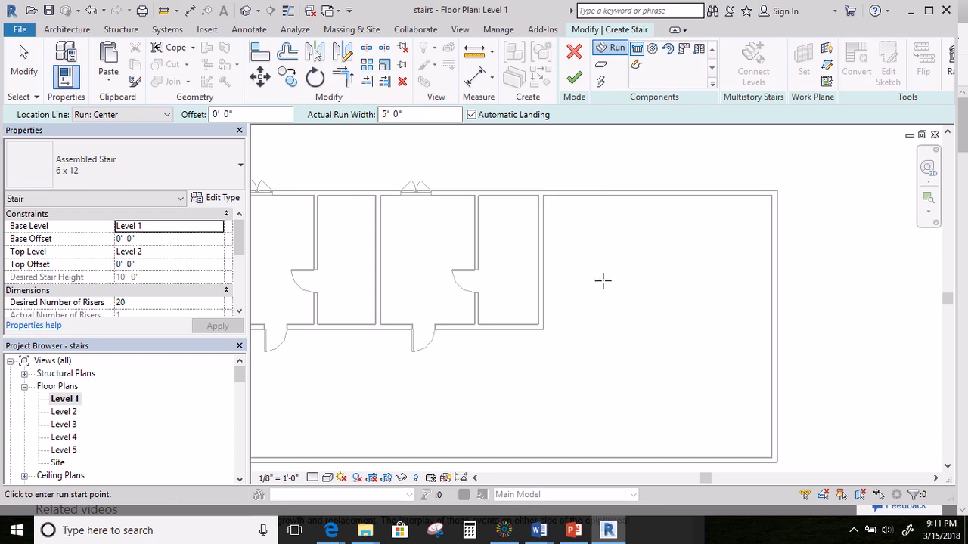
click(585, 330)
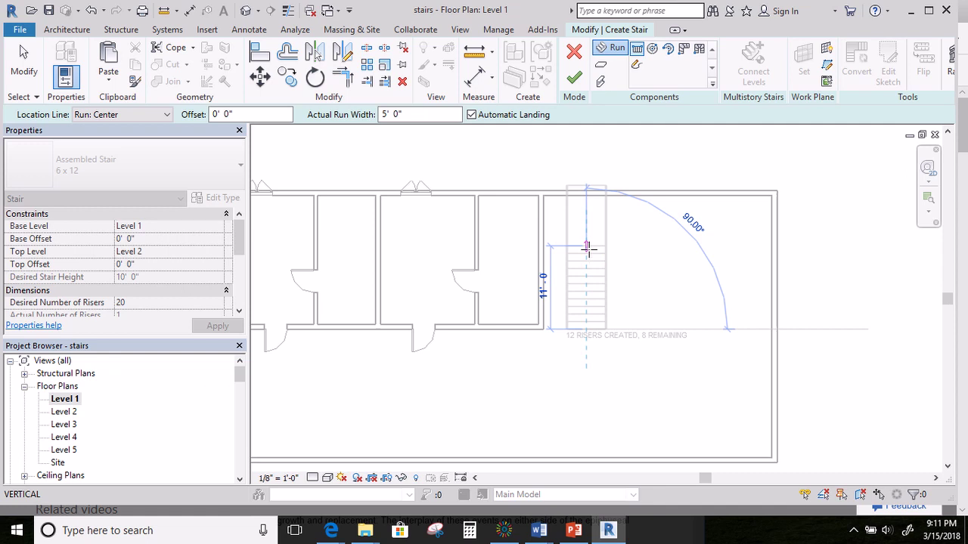
click(586, 246)
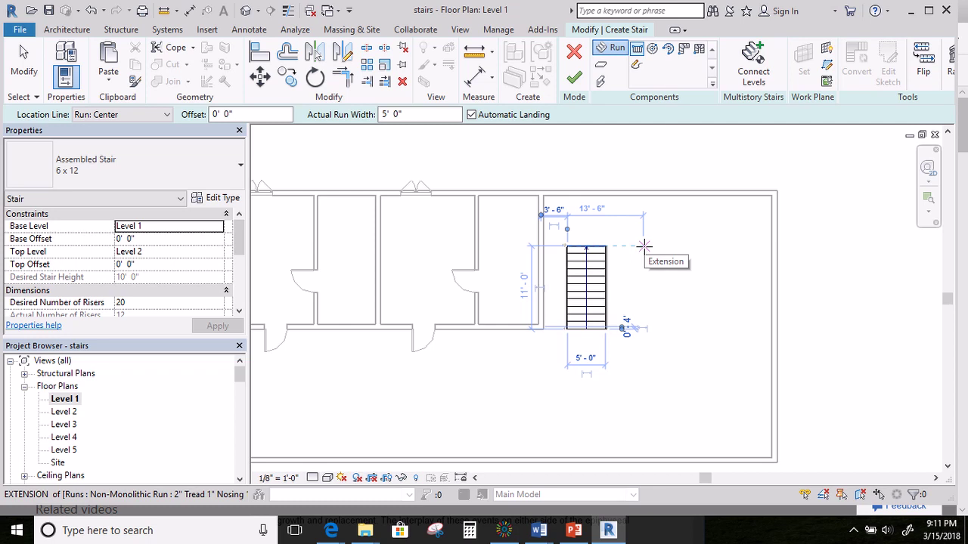
click(643, 246)
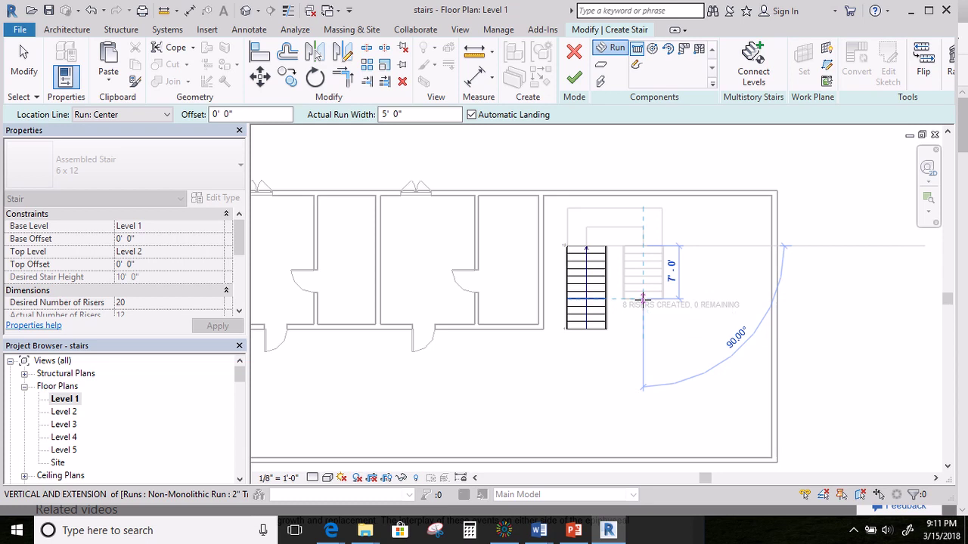
click(643, 299)
key(Escape)
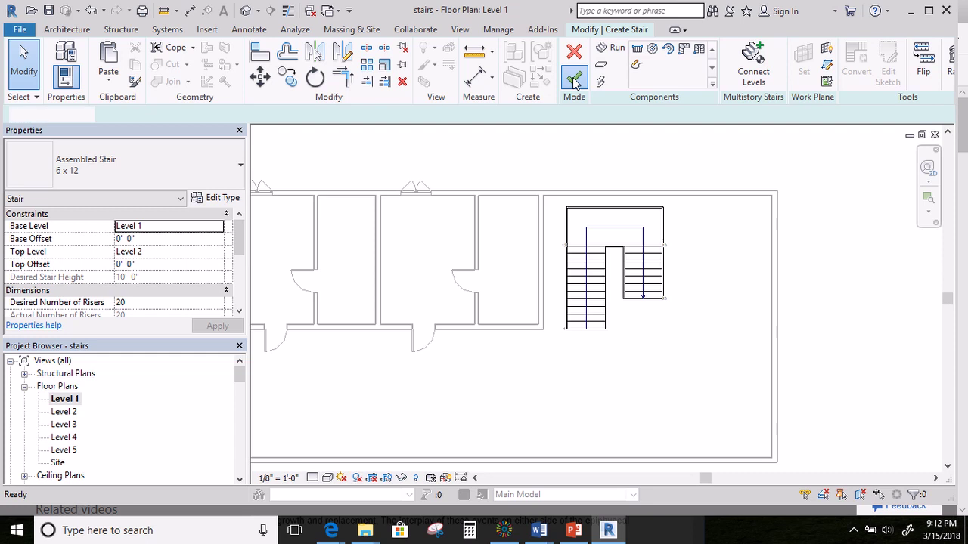
click(575, 80)
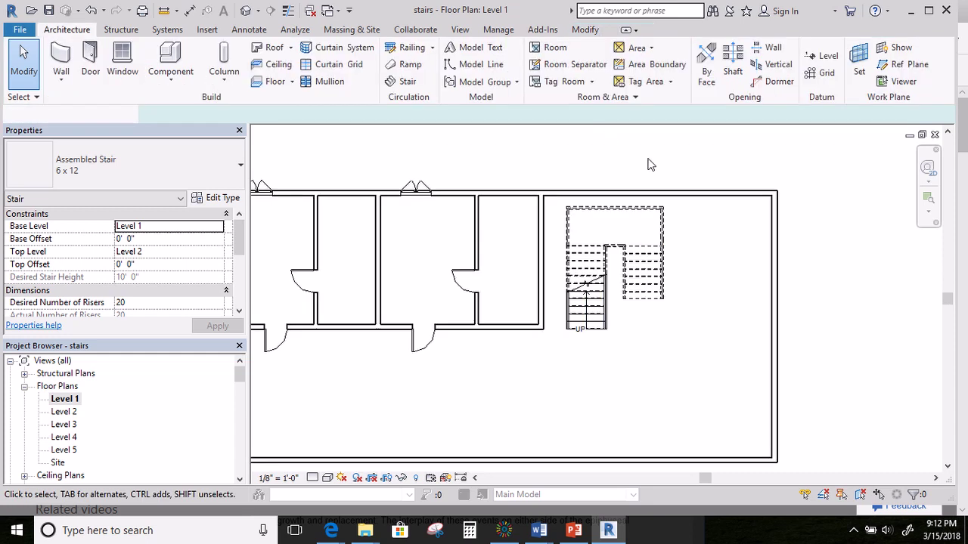
Open the default 3D view and look at the new stair and its railings from an angle.
click(460, 29)
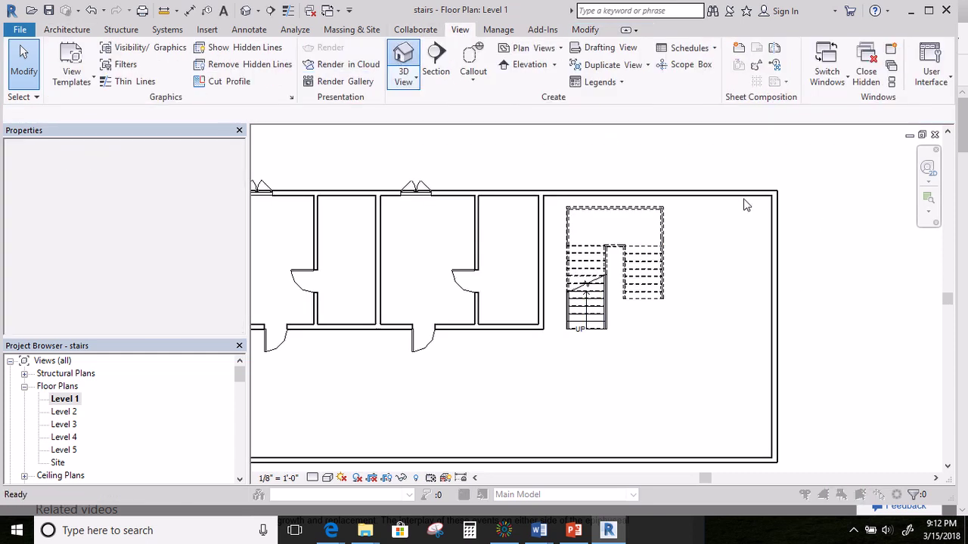
click(398, 56)
click(408, 229)
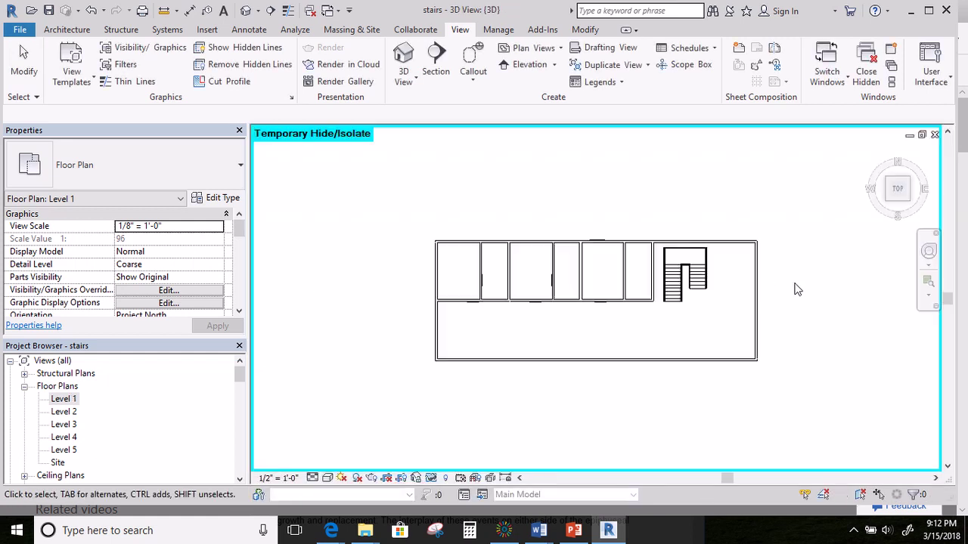
shift+middle_drag(823, 316, 745, 242)
scroll(683, 362, up, 3)
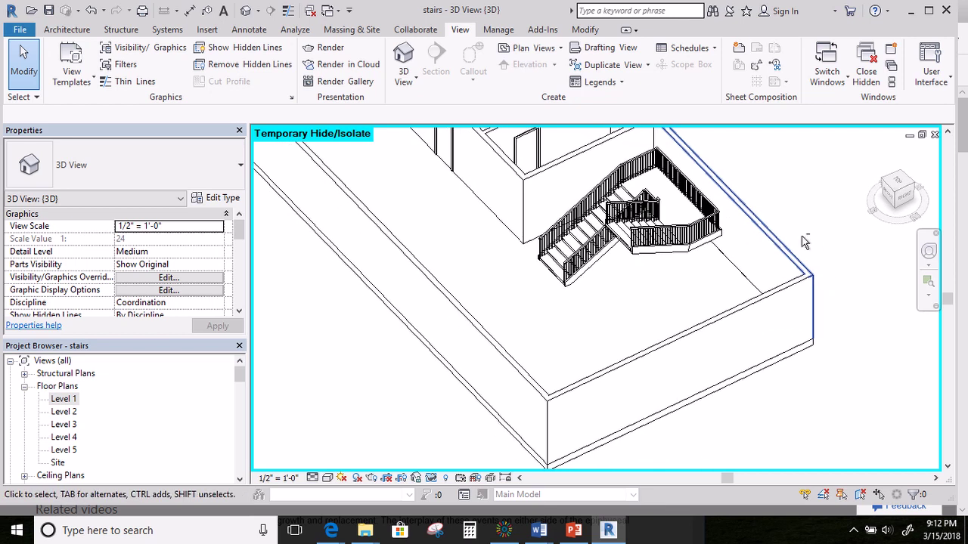
Reset the temporary hide/isolate in the 3D view to bring back the whole building.
click(684, 239)
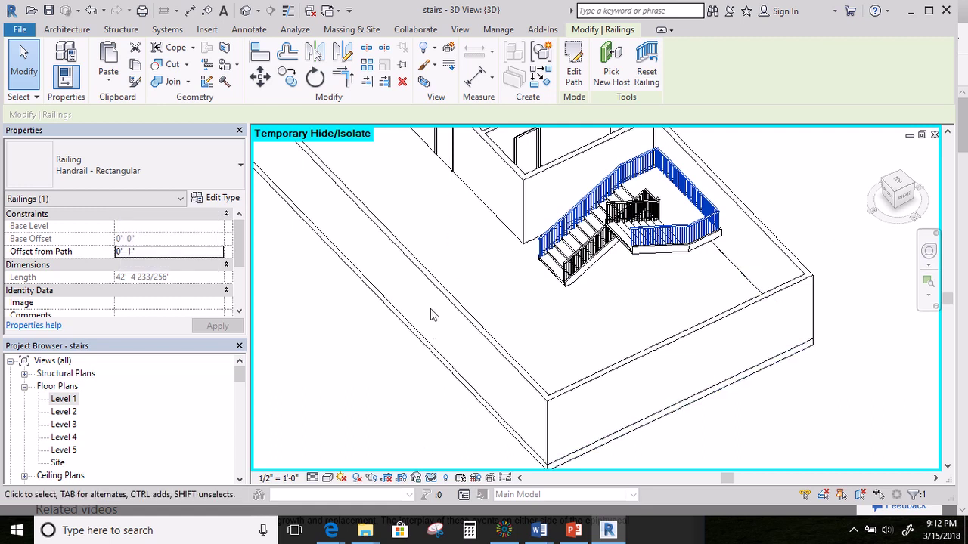
click(431, 478)
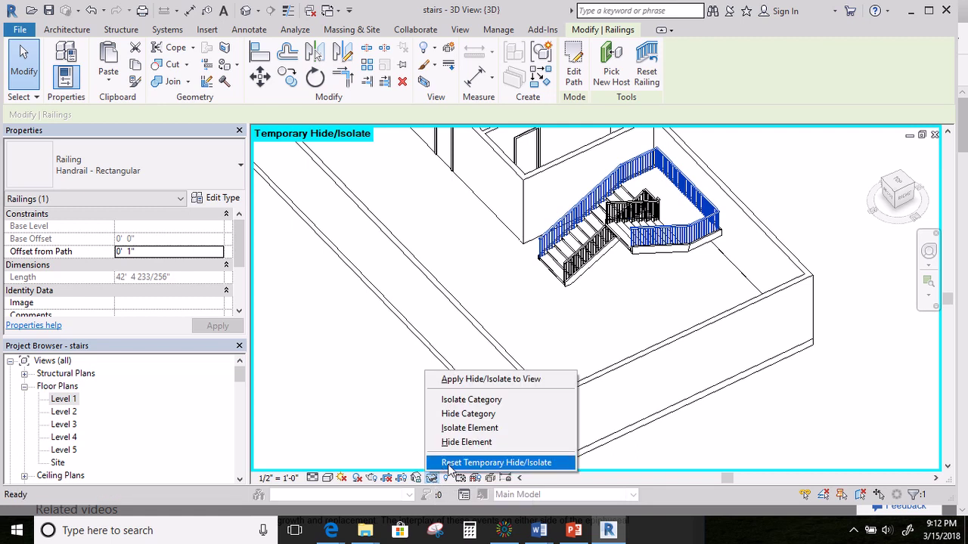
click(450, 463)
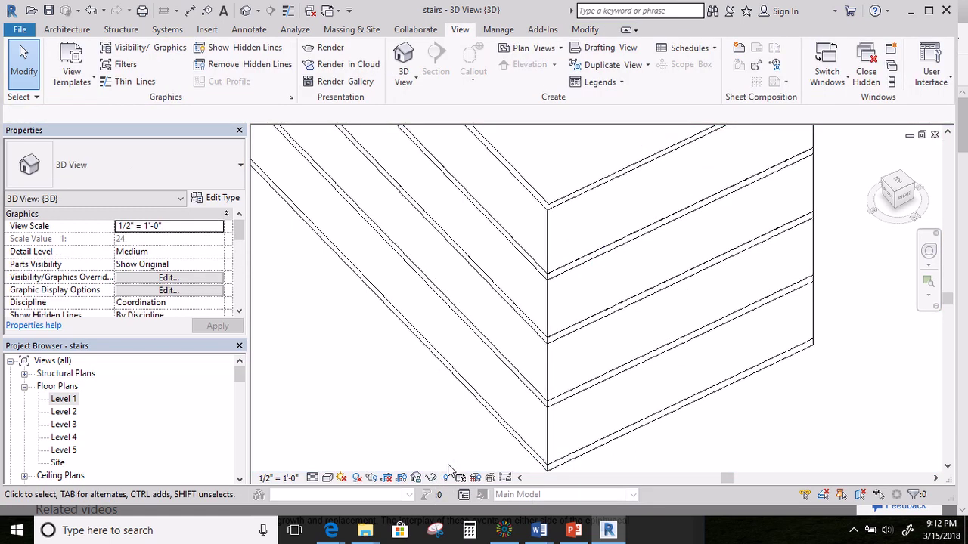
Show the 3D view in Wireframe and examine how the stair meets the upper floor, seen from the Right side.
click(330, 478)
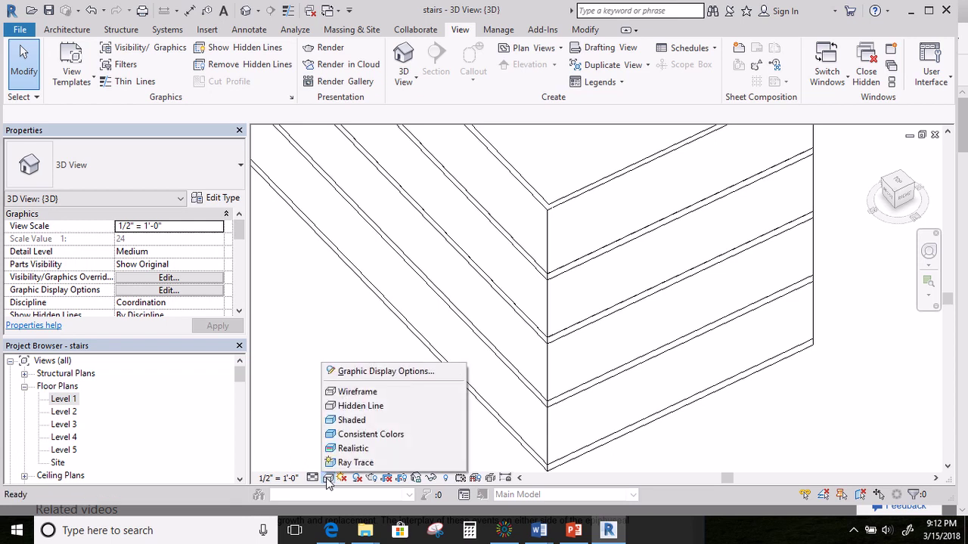
click(361, 393)
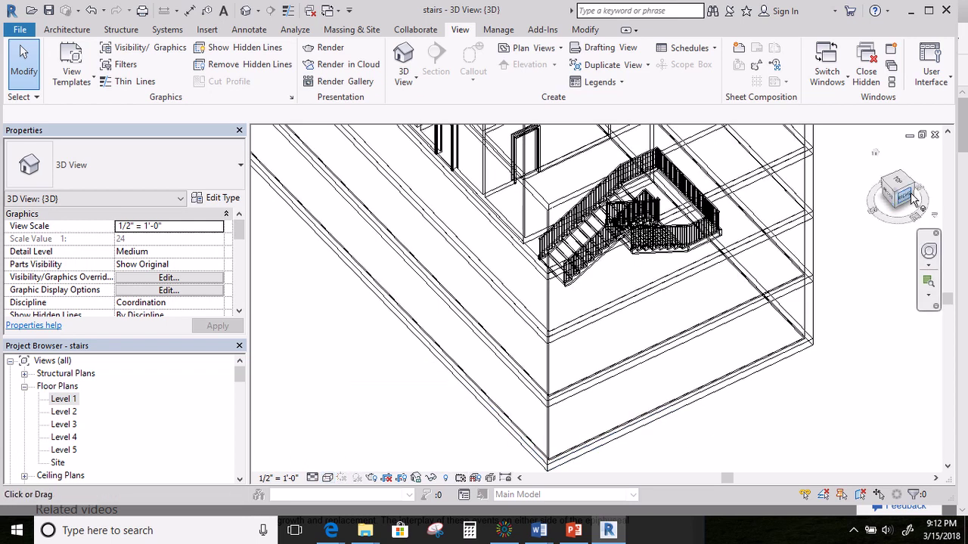
click(906, 200)
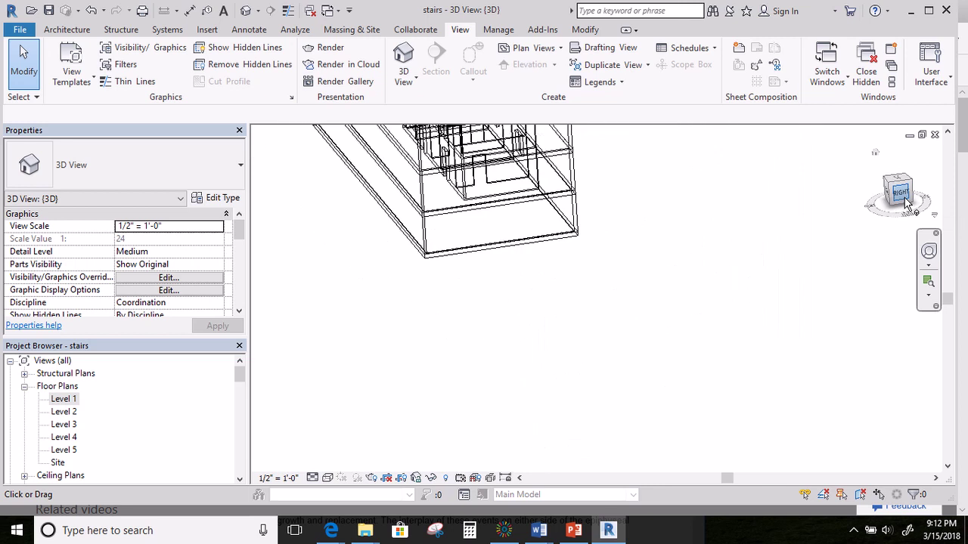
scroll(618, 359, up, 5)
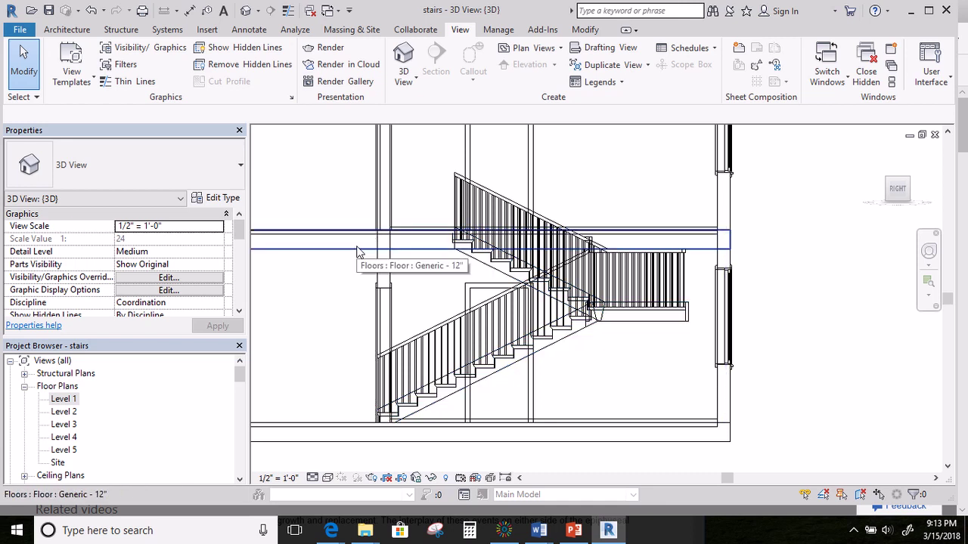
shift+middle_drag(476, 277, 486, 298)
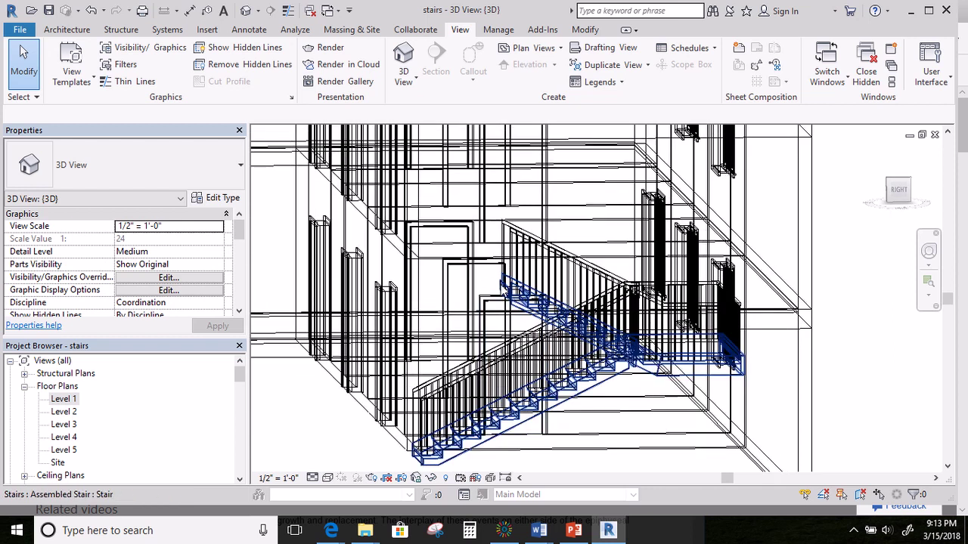
click(897, 195)
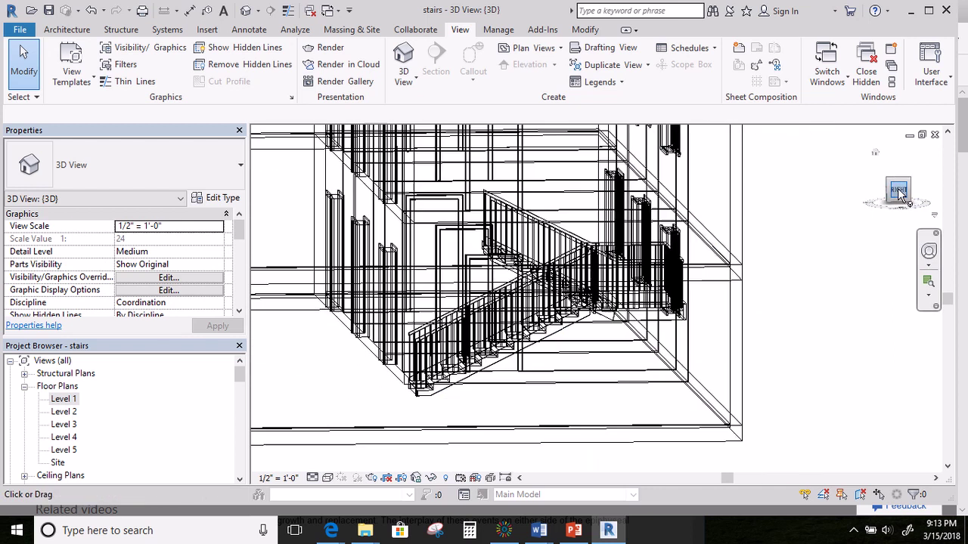
Set the 3D view to Hidden Line and temporarily hide the Level 1 exterior wall at the stair end of the building.
click(328, 480)
click(356, 406)
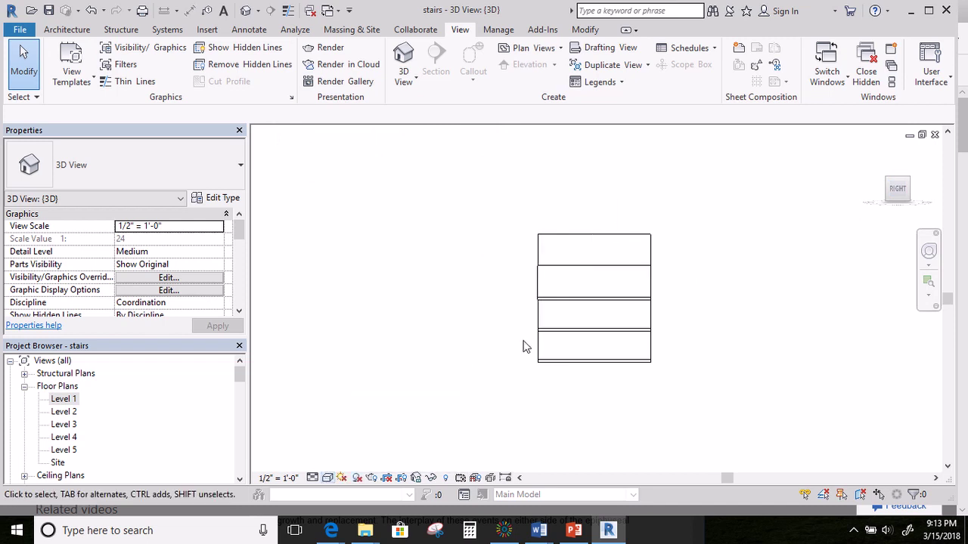
shift+middle_drag(517, 320, 533, 386)
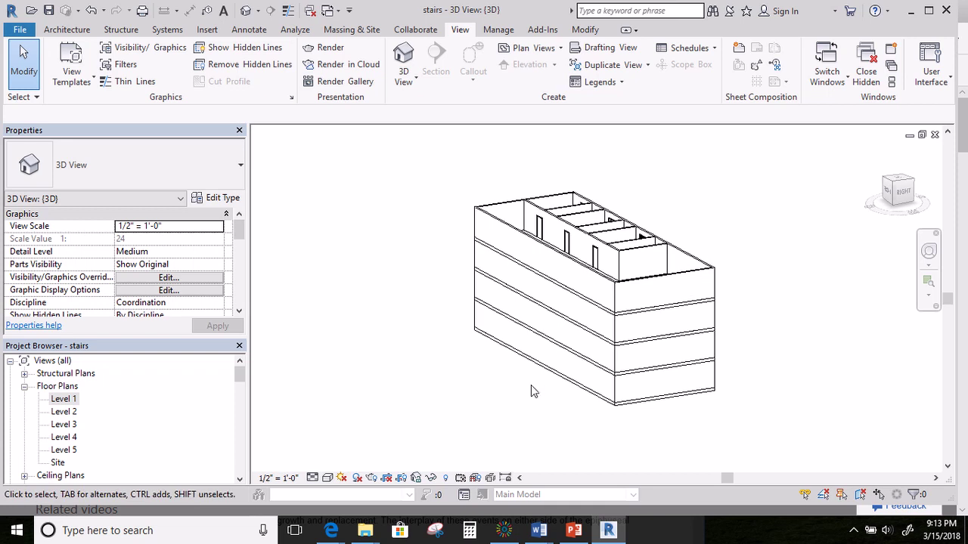
click(648, 380)
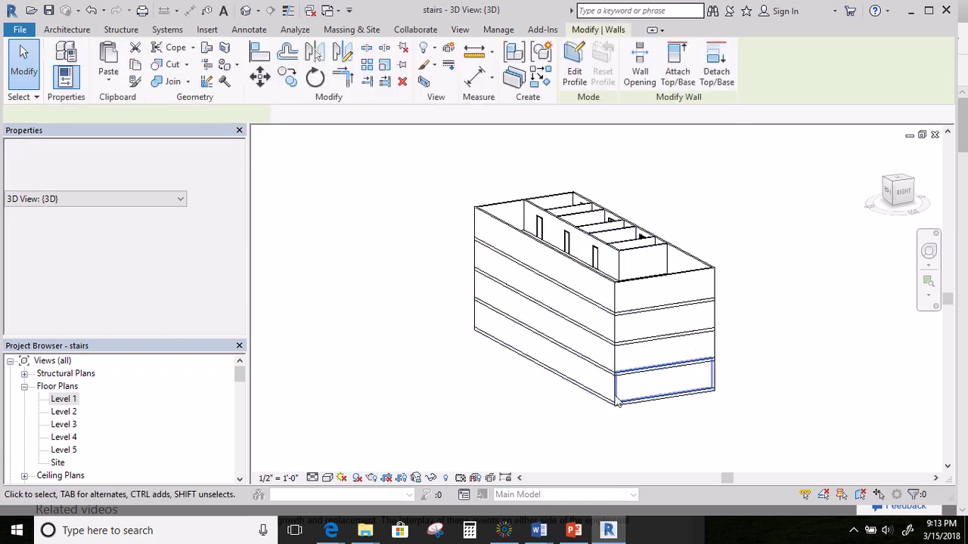
click(430, 478)
click(459, 443)
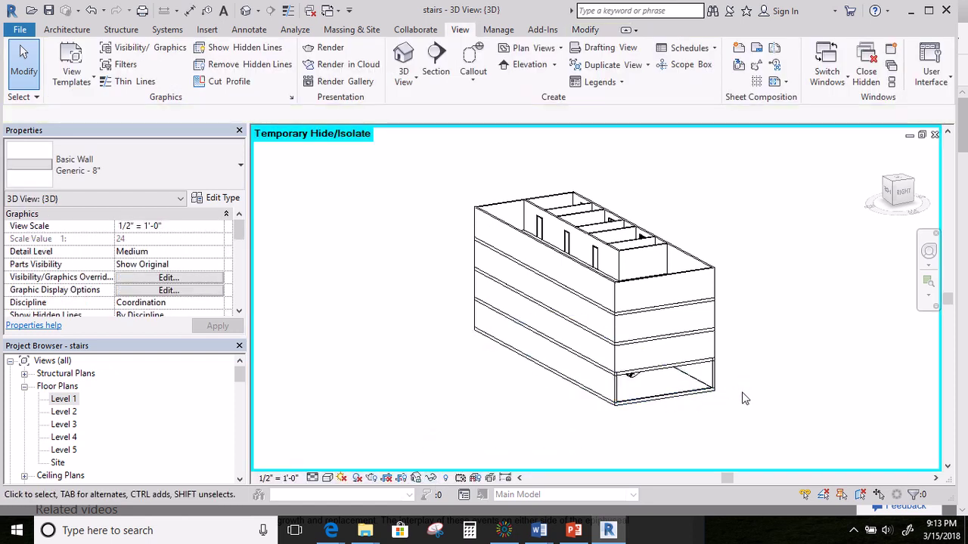
shift+middle_drag(751, 401, 737, 361)
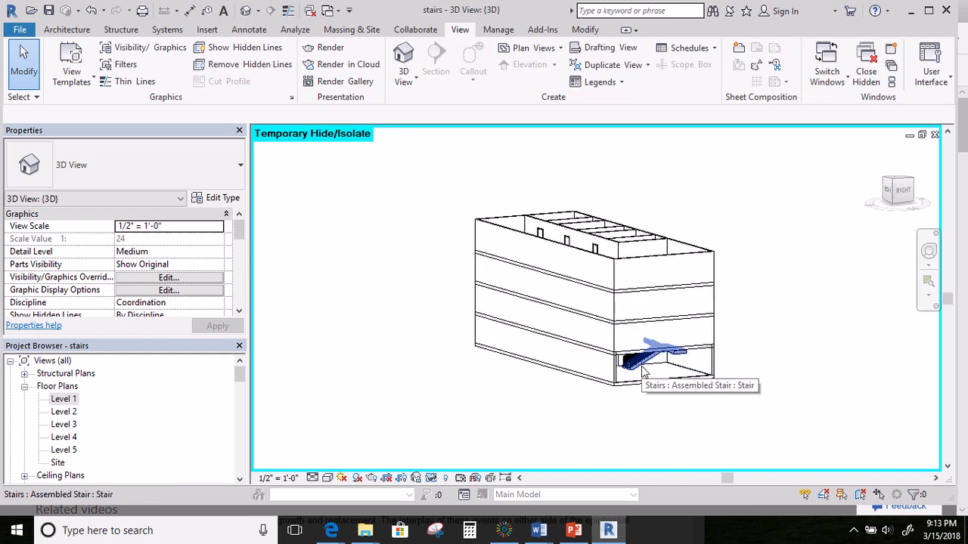
Start selecting levels to make the stair multistory, working in the South elevation.
click(644, 370)
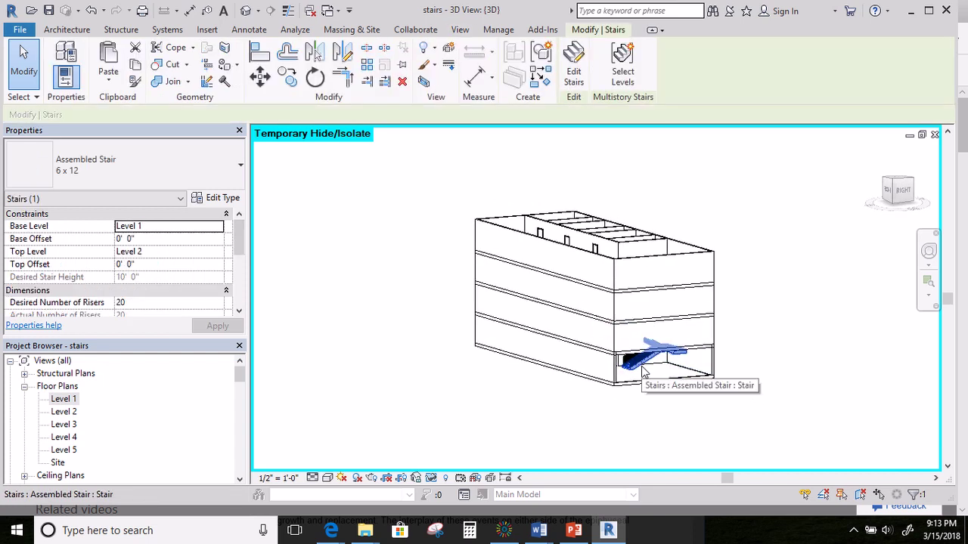
click(623, 78)
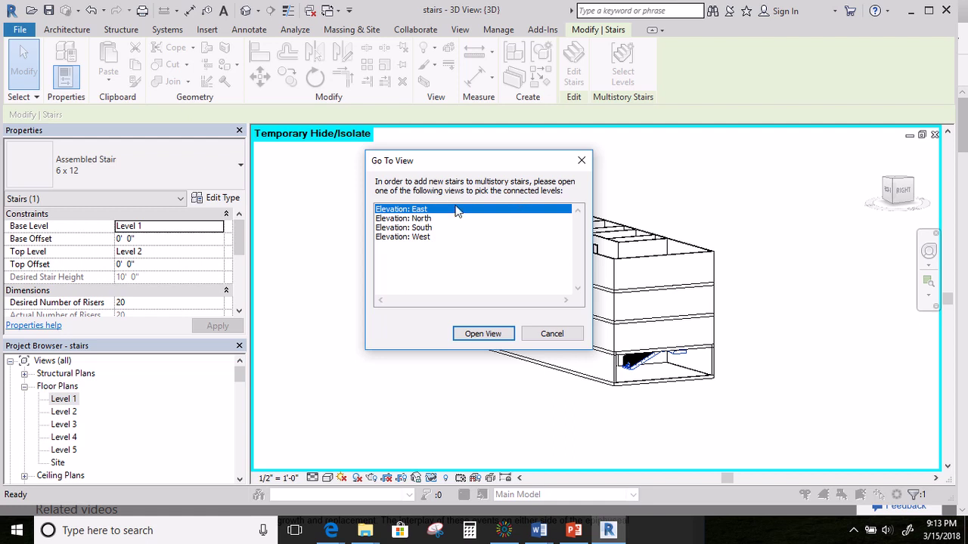
click(417, 228)
click(485, 332)
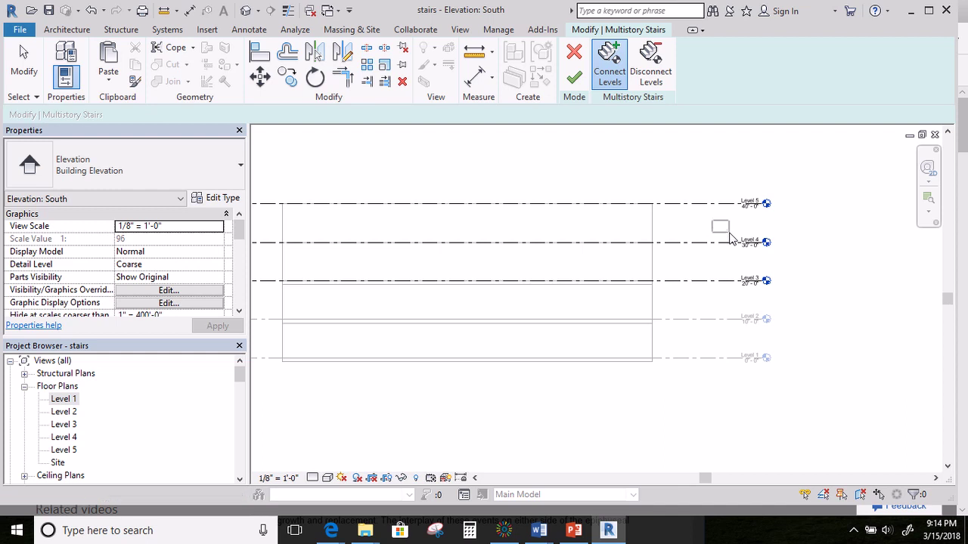
Try to connect the levels above Level 2 to the stair with an area selection.
drag(703, 177, 785, 296)
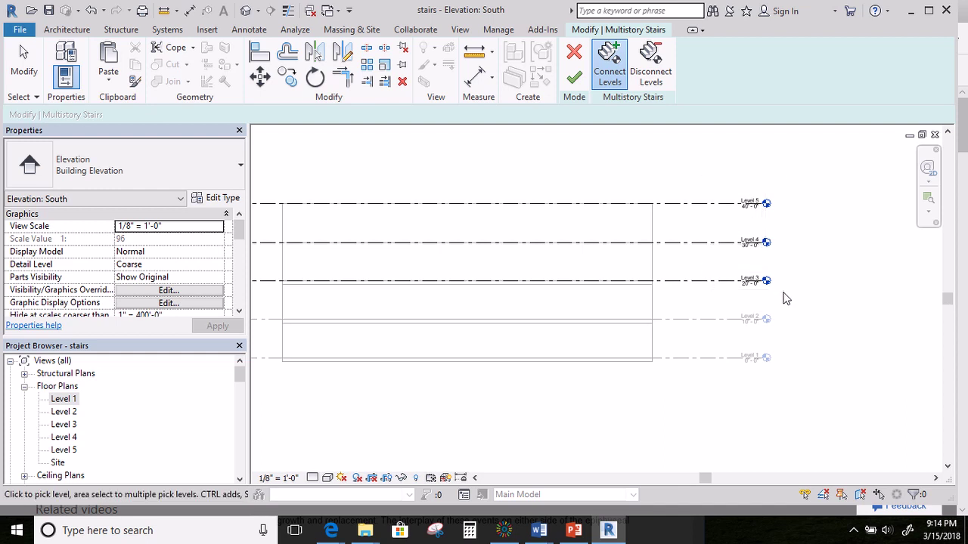
drag(714, 173, 787, 295)
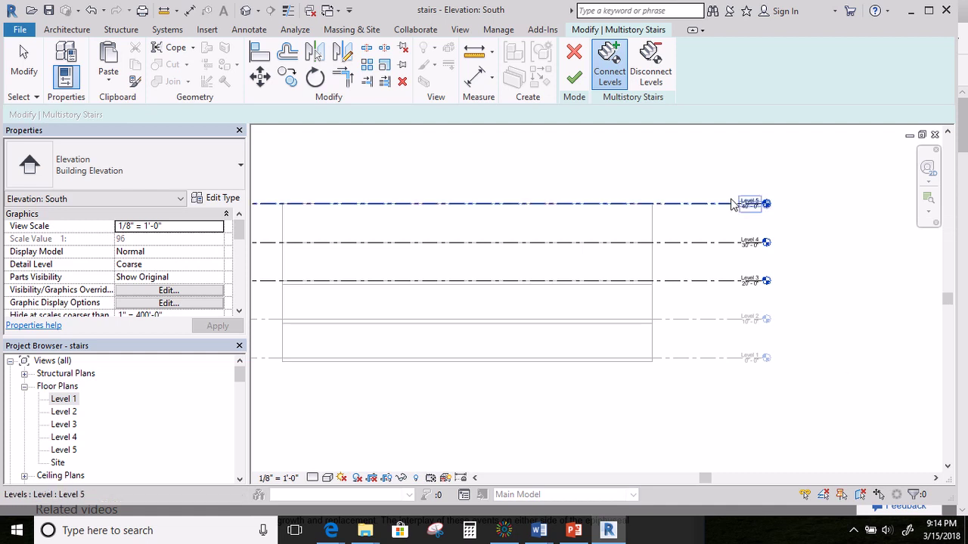
drag(714, 225, 782, 295)
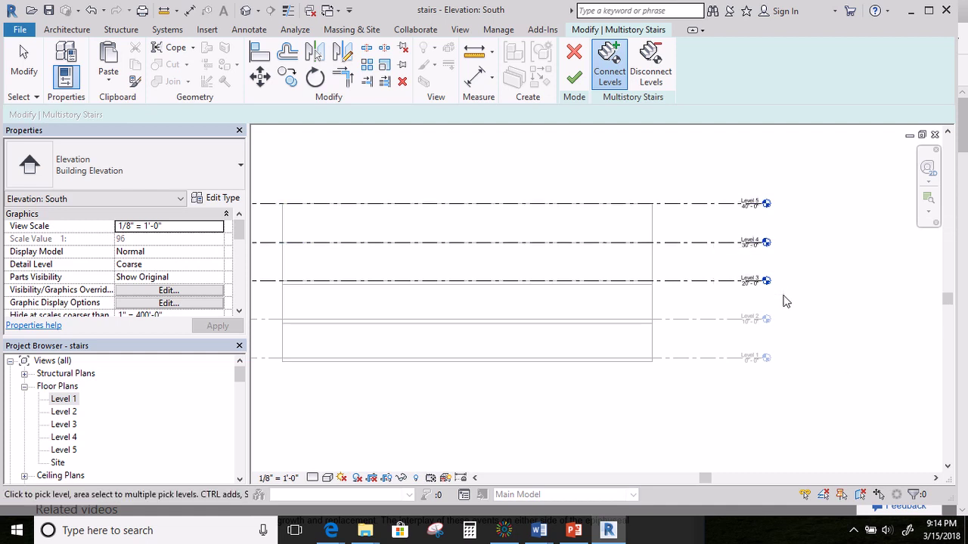
Connect Levels 3 and 4 to the multistory stair and show the South elevation in Wireframe.
click(756, 250)
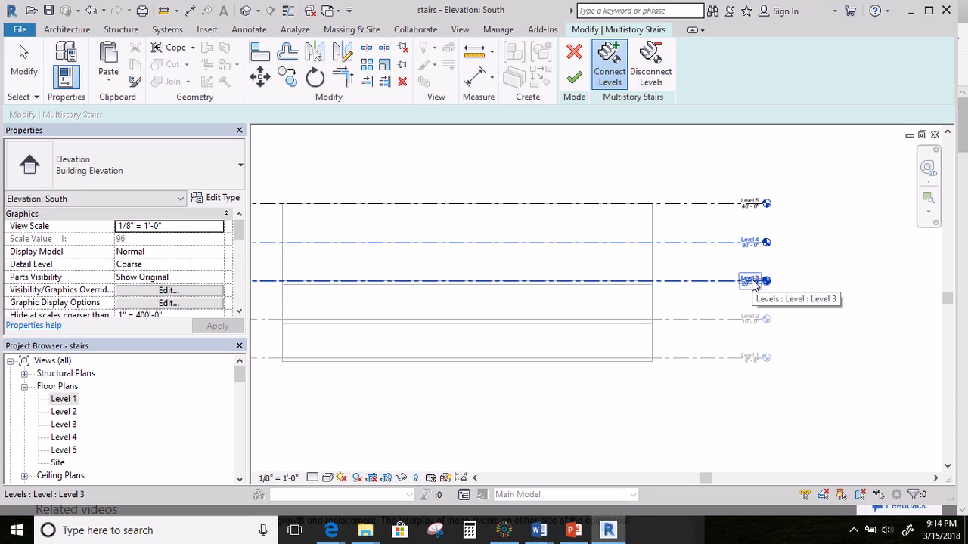
click(751, 281)
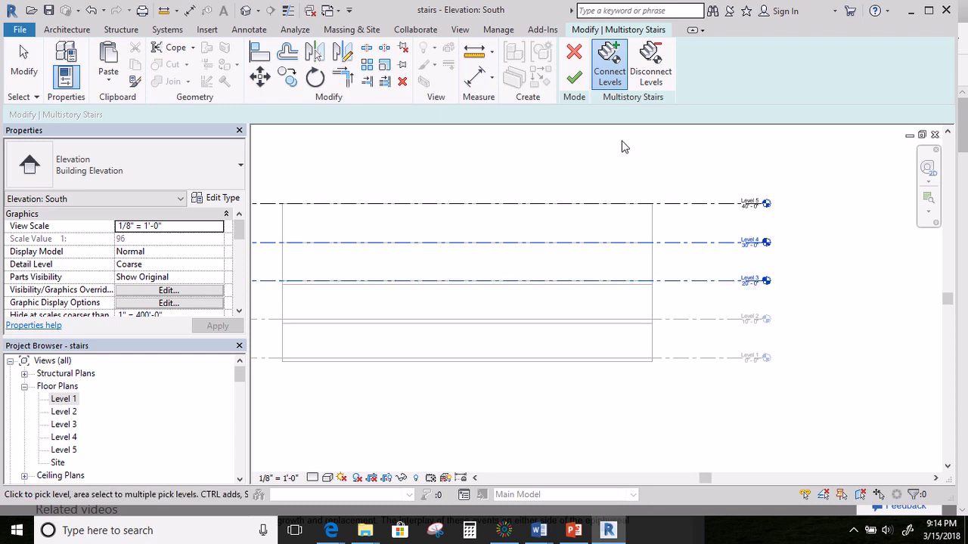
click(572, 79)
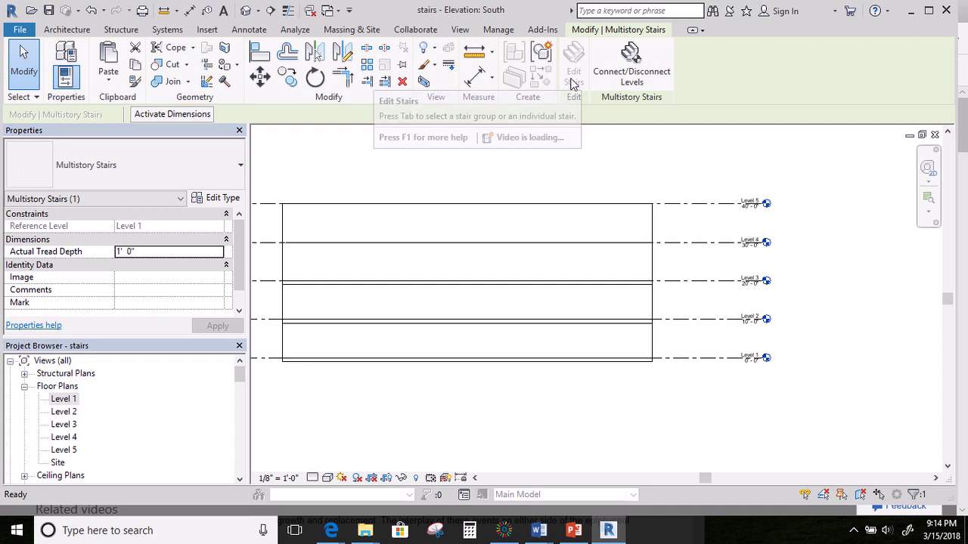
click(328, 479)
click(354, 394)
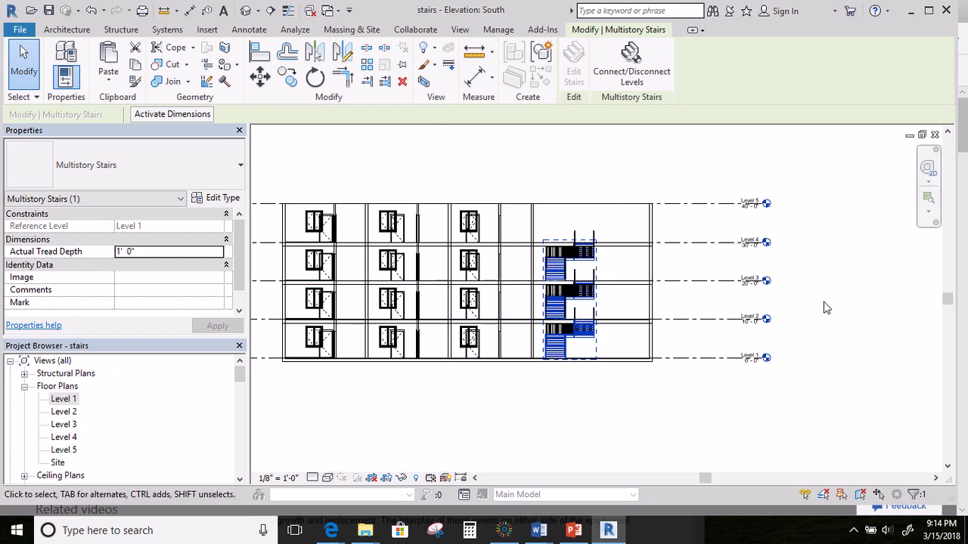
Temporarily hide the Level 2 exterior wall at the stair end of the building in the 3D view.
click(460, 31)
click(402, 54)
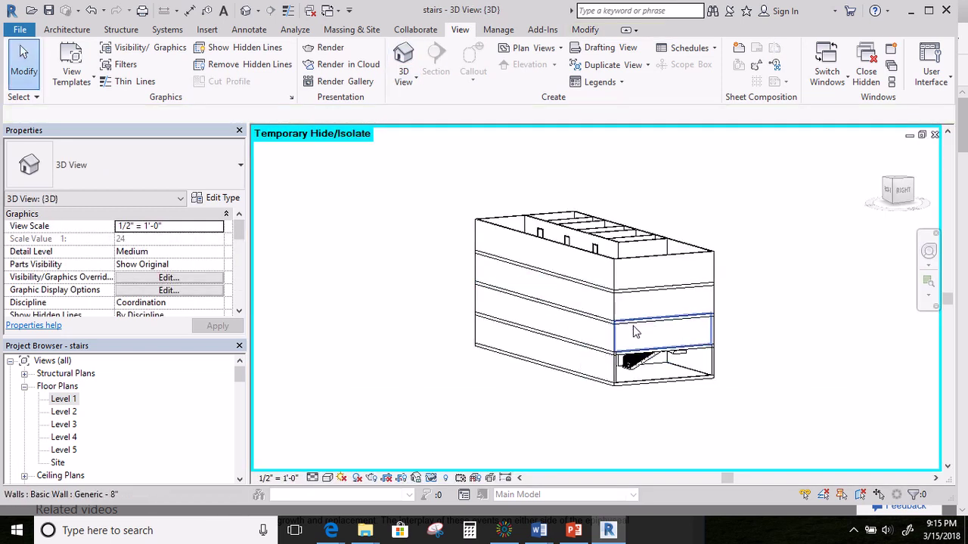
click(633, 331)
click(429, 479)
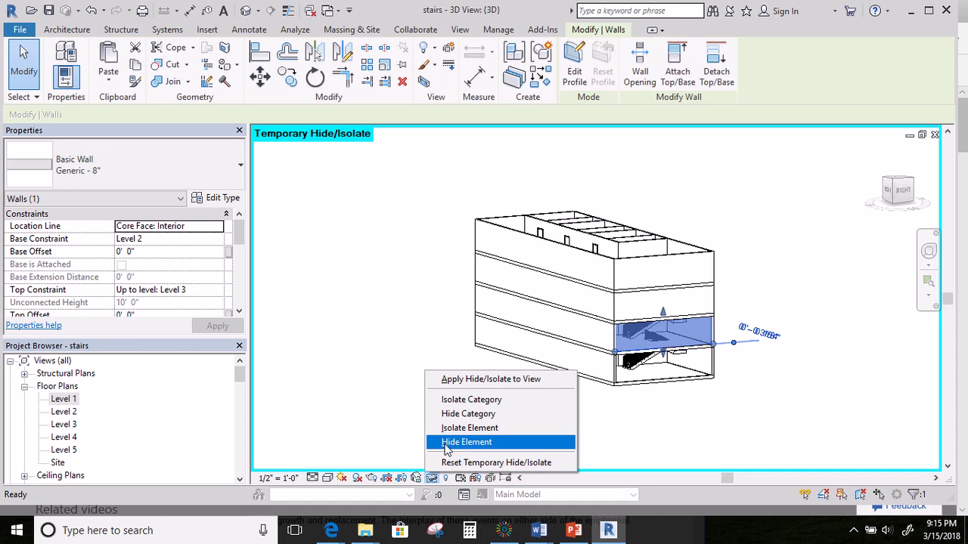
click(450, 452)
Temporarily hide the Level 3 and Level 4 exterior walls at the stair end of the building.
scroll(690, 357, up, 2)
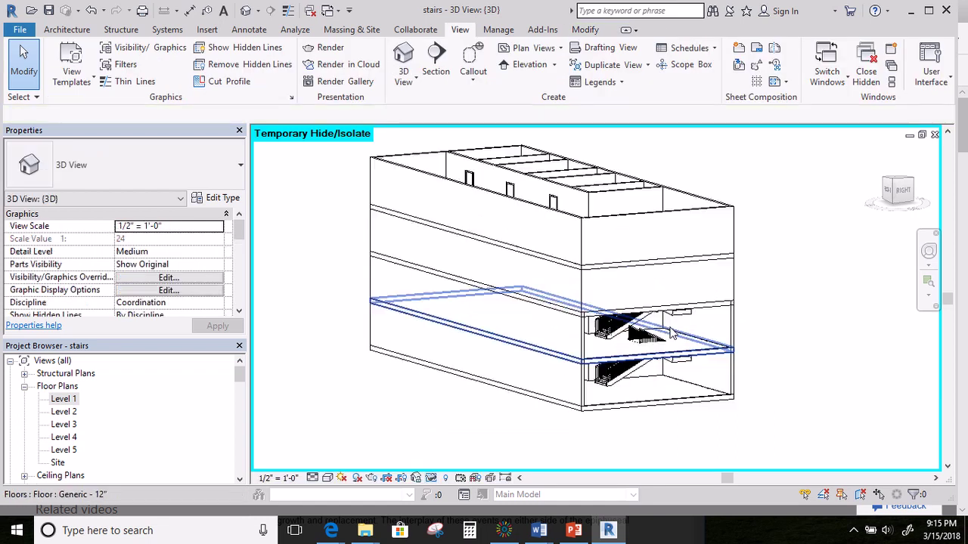
click(588, 294)
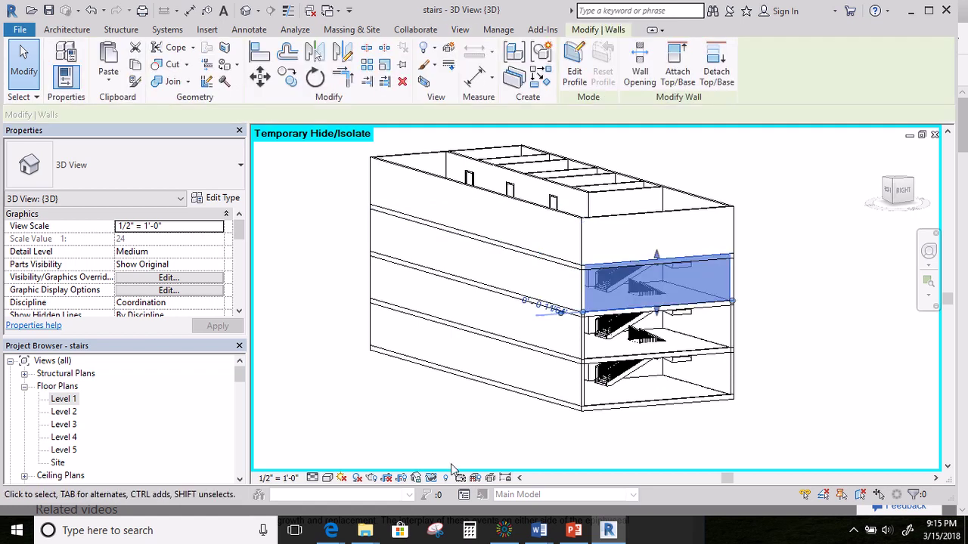
click(432, 478)
click(453, 442)
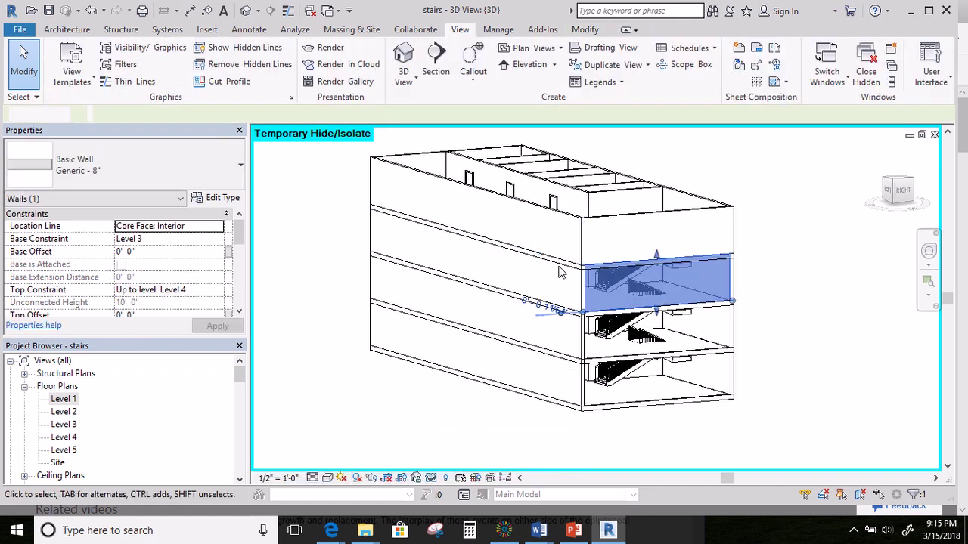
click(738, 241)
click(703, 219)
click(430, 478)
click(452, 446)
Examine how the multistory stair meets the floors in 3D and in the Level 2 floor plan.
scroll(672, 318, up, 5)
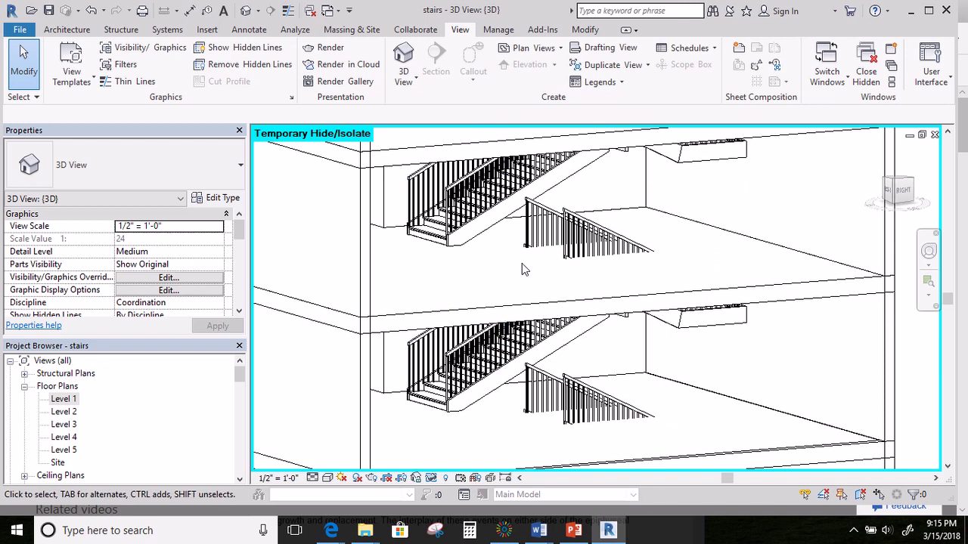
middle_drag(639, 393, 537, 248)
scroll(537, 248, up, 2)
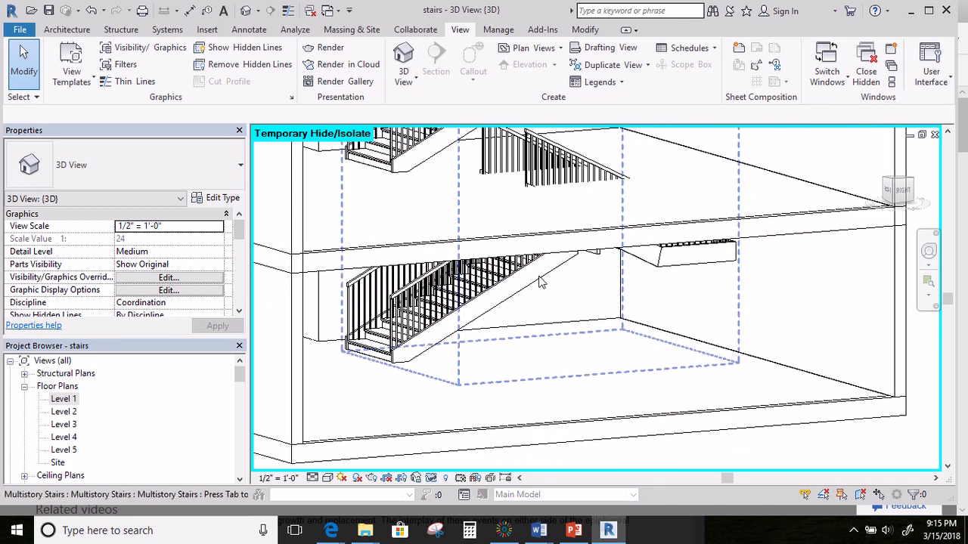
double_click(65, 412)
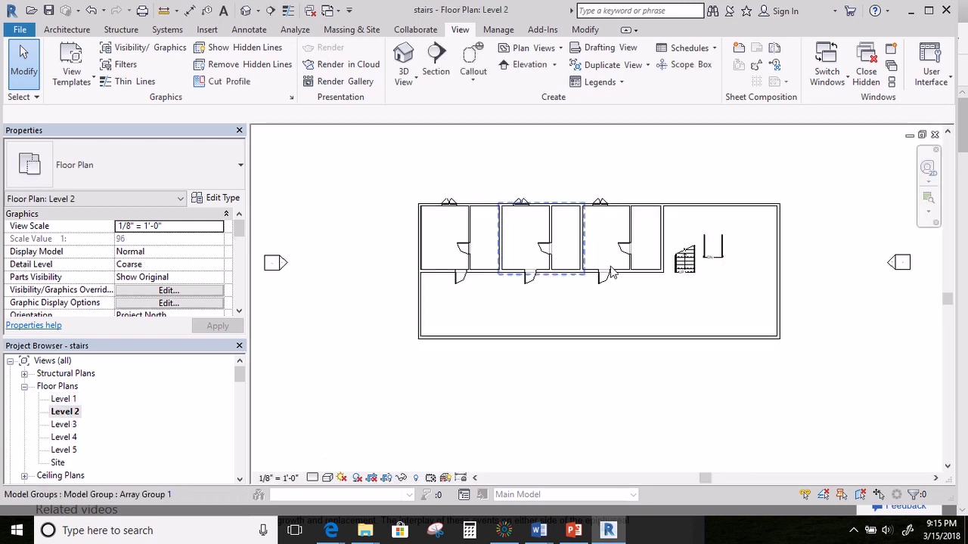
scroll(721, 271, up, 4)
mouse_move(721, 276)
middle_down()
mouse_move(746, 262)
mouse_move(647, 301)
middle_up()
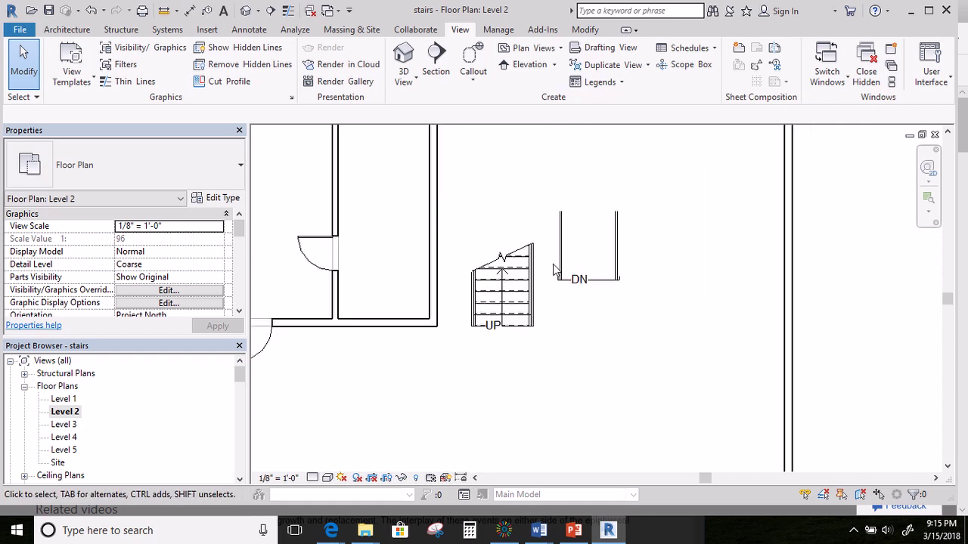
scroll(540, 203, down, 2)
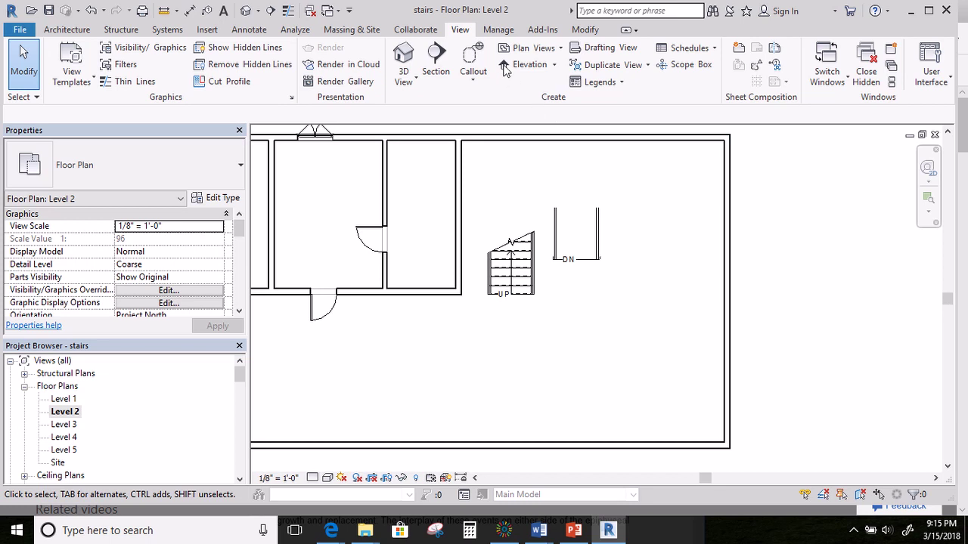
Open the Level 2 floor's boundary for editing in the 3D view and look at the stair area from above.
click(403, 55)
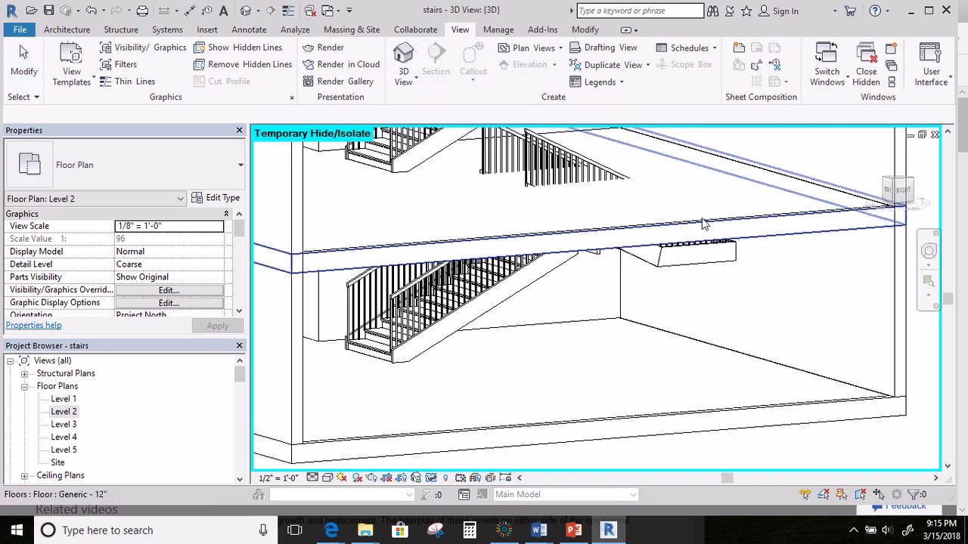
double_click(771, 224)
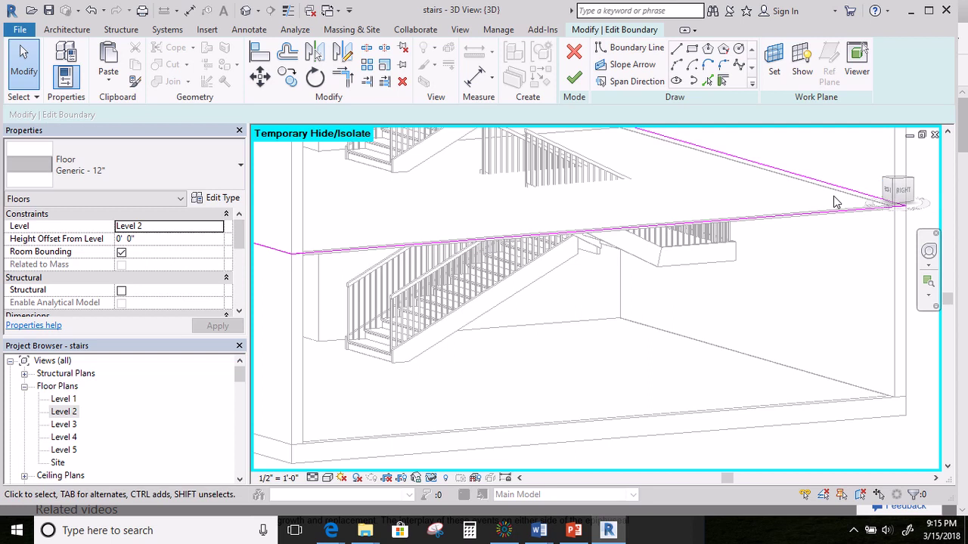
shift+middle_drag(761, 213, 868, 217)
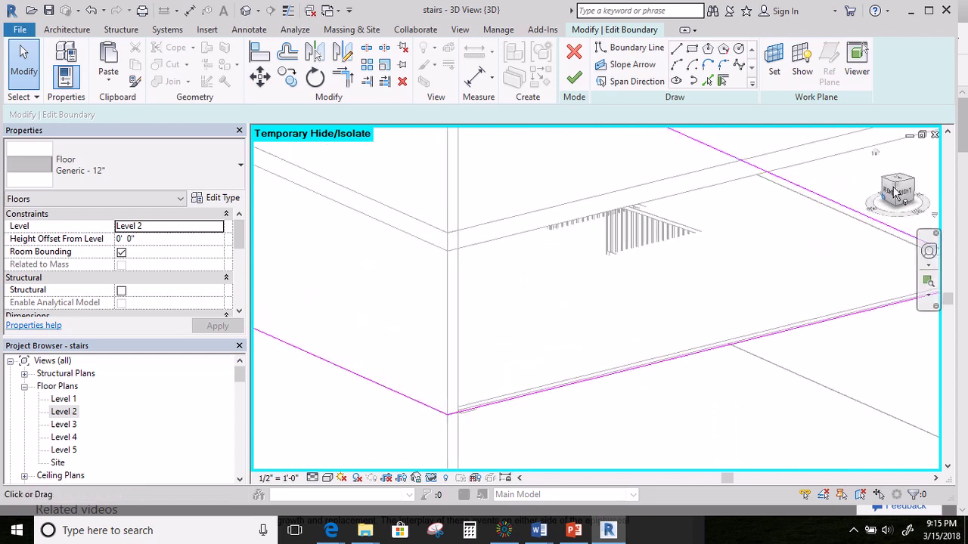
click(889, 189)
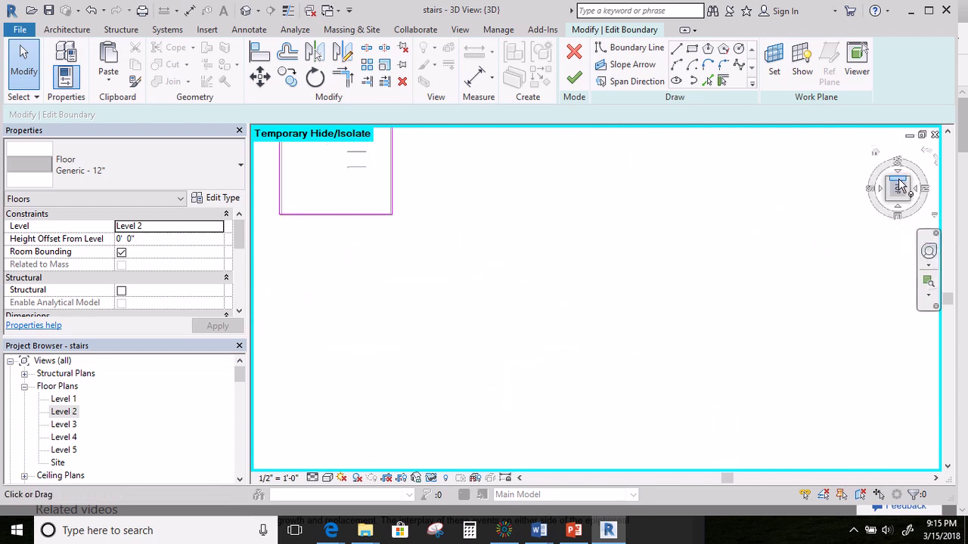
scroll(622, 404, up, 5)
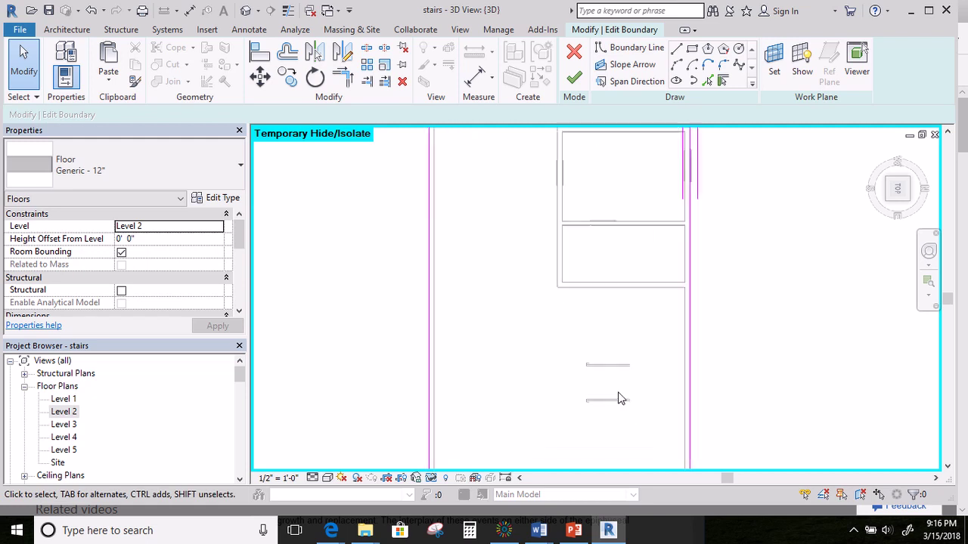
middle_drag(645, 383, 633, 250)
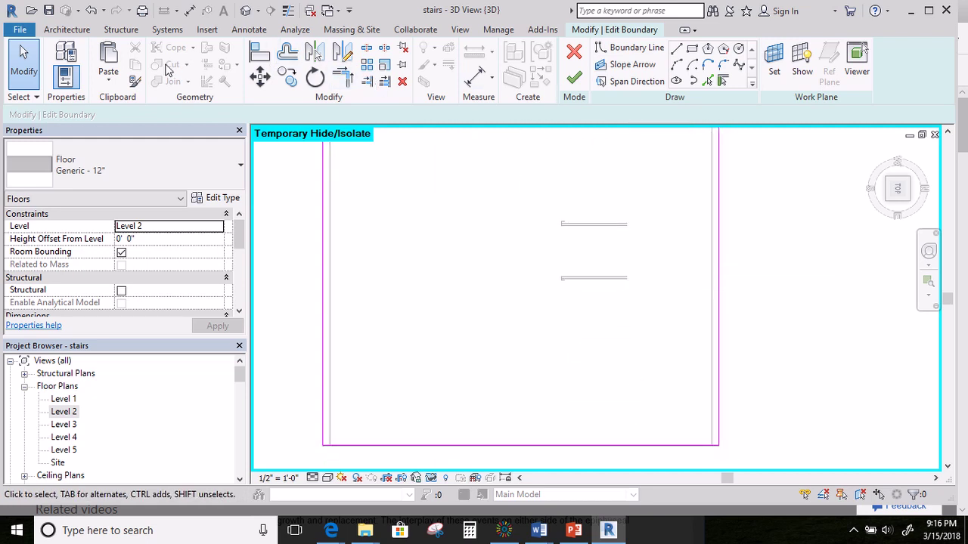
Try to outline the stair opening with three boundary lines, about 16'-6" long and 11'-8" wide, running to the exterior wall.
click(677, 55)
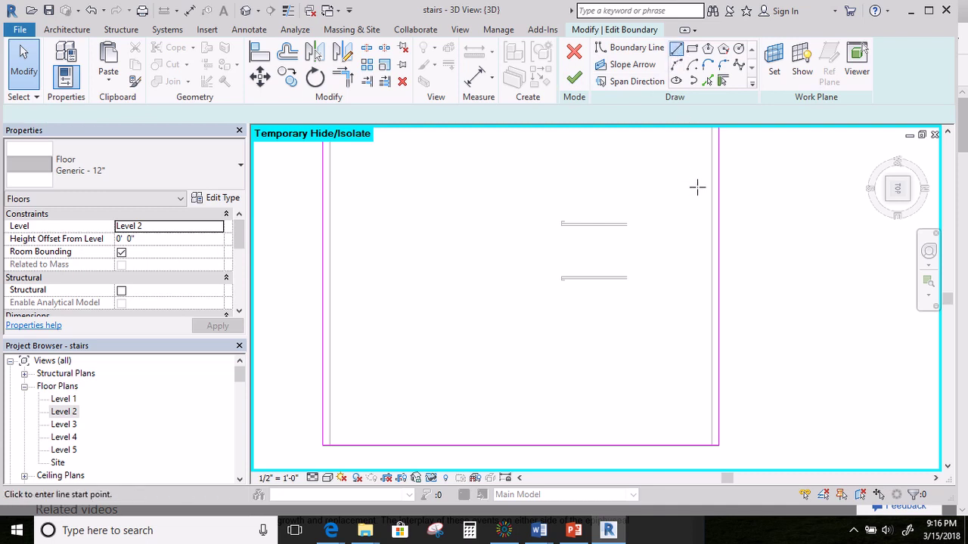
click(711, 195)
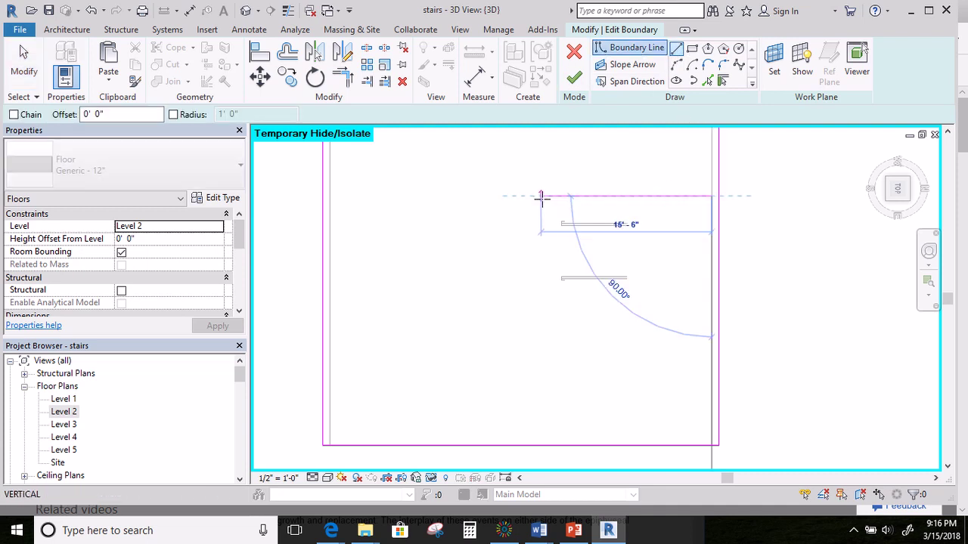
click(541, 197)
click(529, 197)
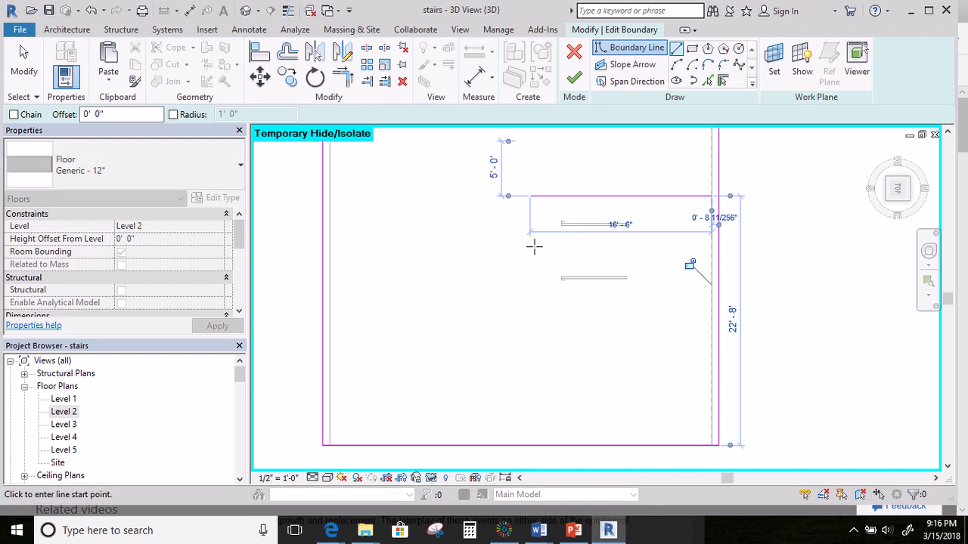
click(531, 324)
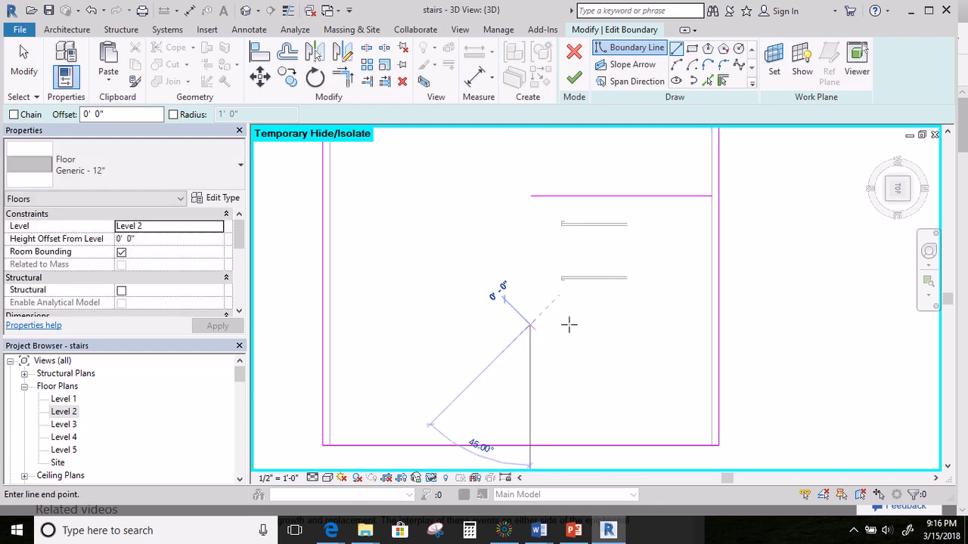
click(718, 325)
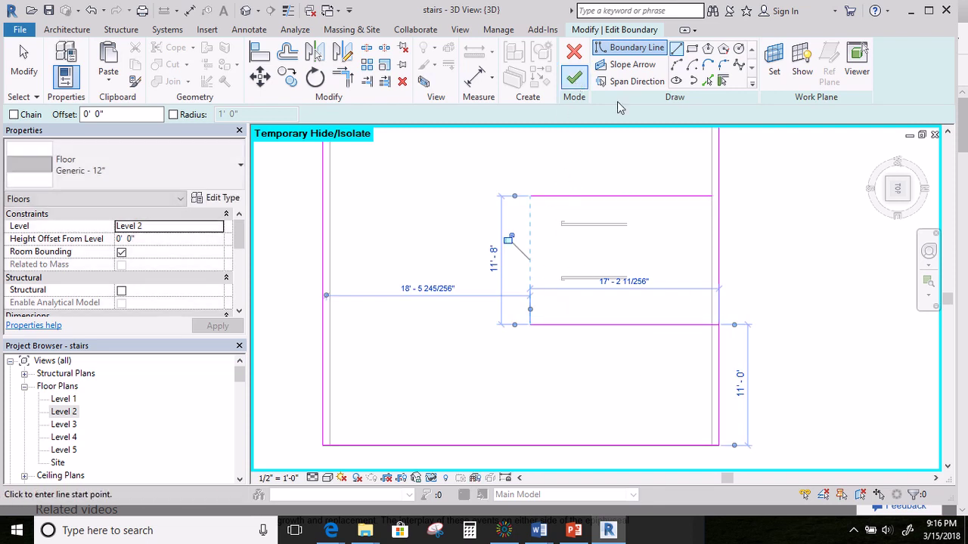
Try to trim the floor's outer edge line against the lines of the stair opening.
click(367, 85)
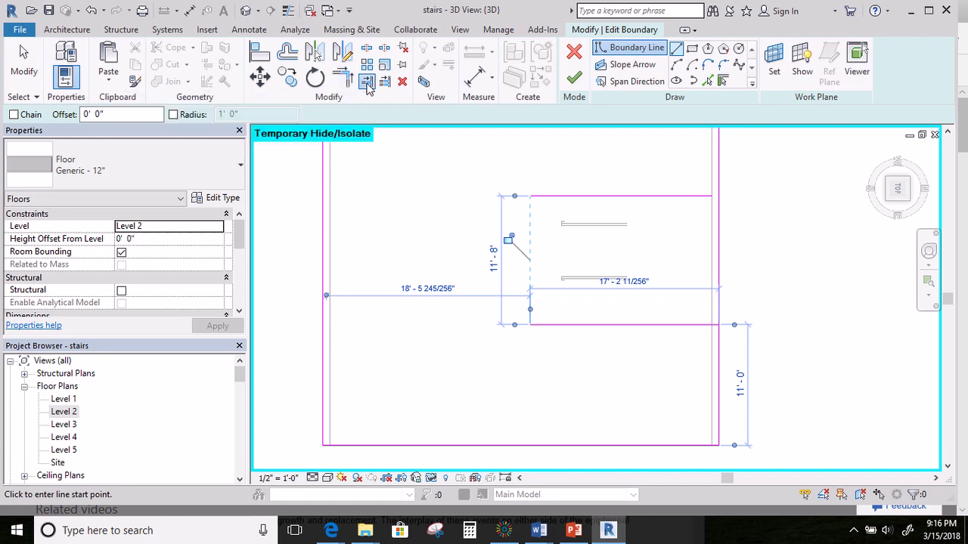
click(719, 304)
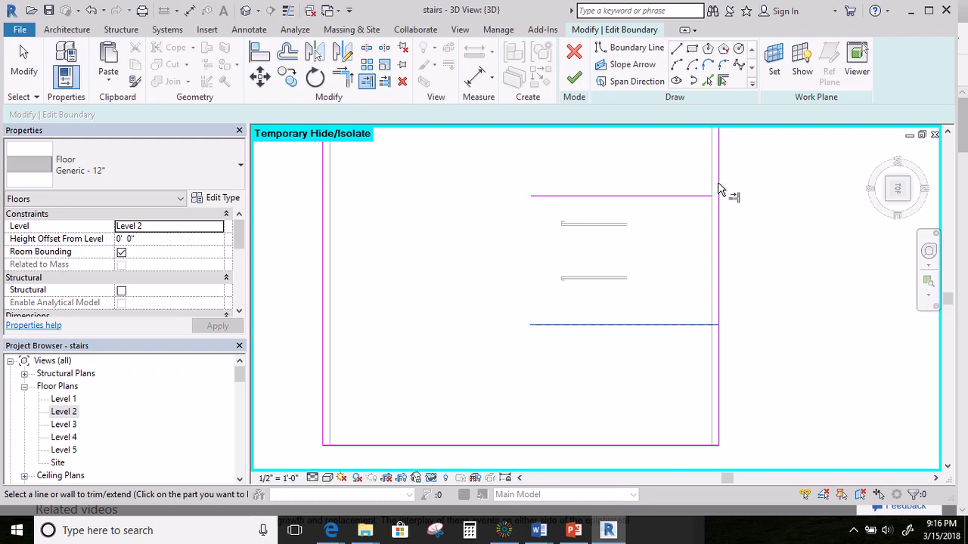
right_click(627, 166)
click(663, 171)
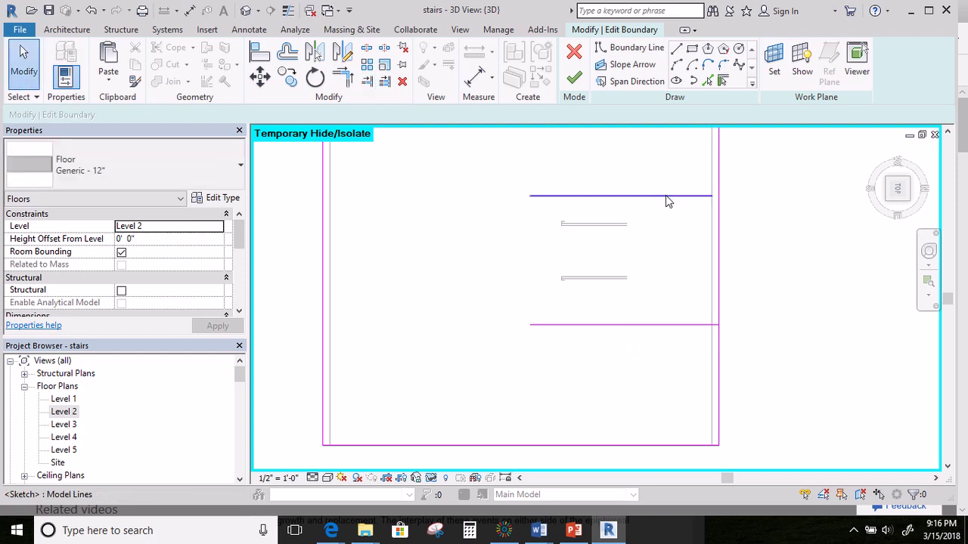
Delete the two parallel boundary lines sketched on either side of the stair.
click(665, 195)
key(Delete)
click(653, 327)
key(Delete)
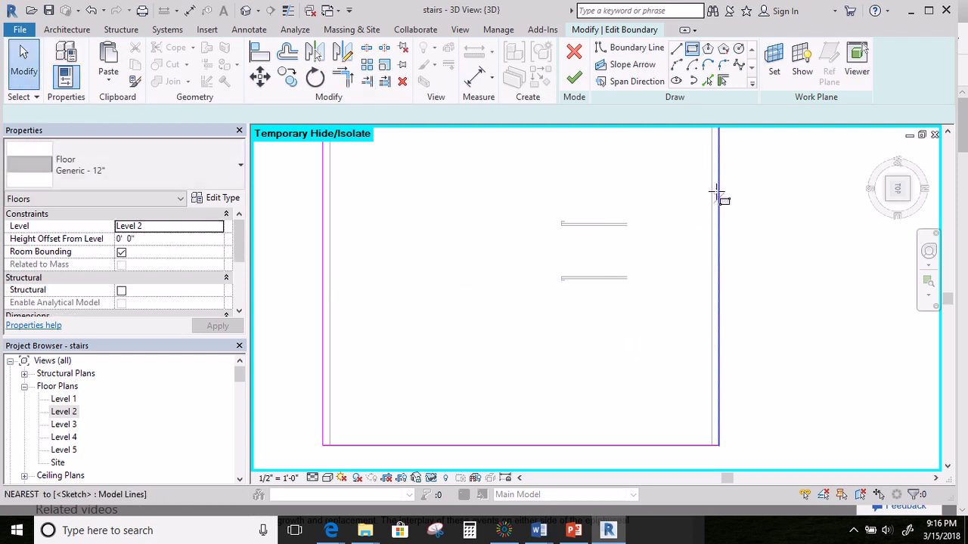
Sketch a rectangular opening about 18'-6" by 12'-6" around the stair, with one side on the floor's outer edge.
key(Return)
click(719, 183)
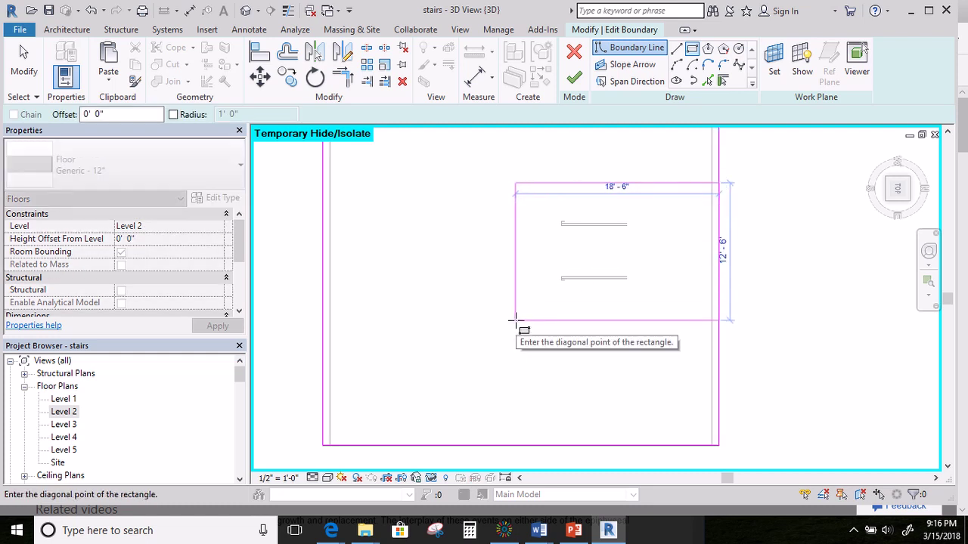
click(516, 321)
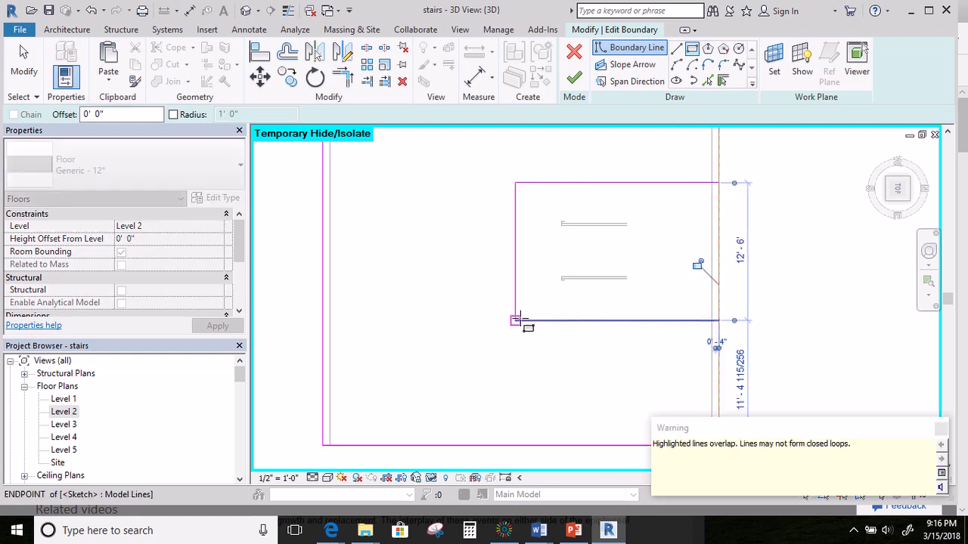
click(941, 429)
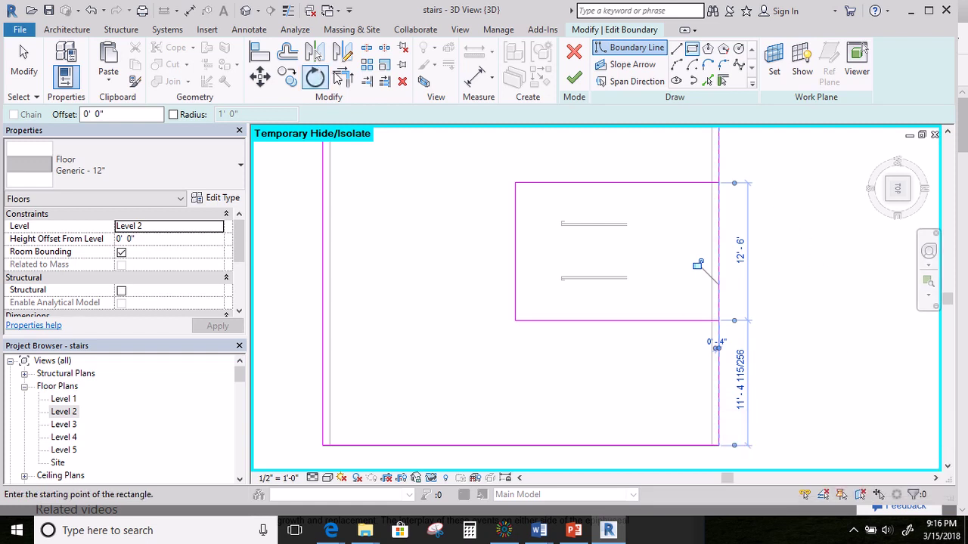
Trim the floor's outer edge line back to the near corner of the rectangular stair opening.
click(366, 81)
click(705, 185)
click(720, 175)
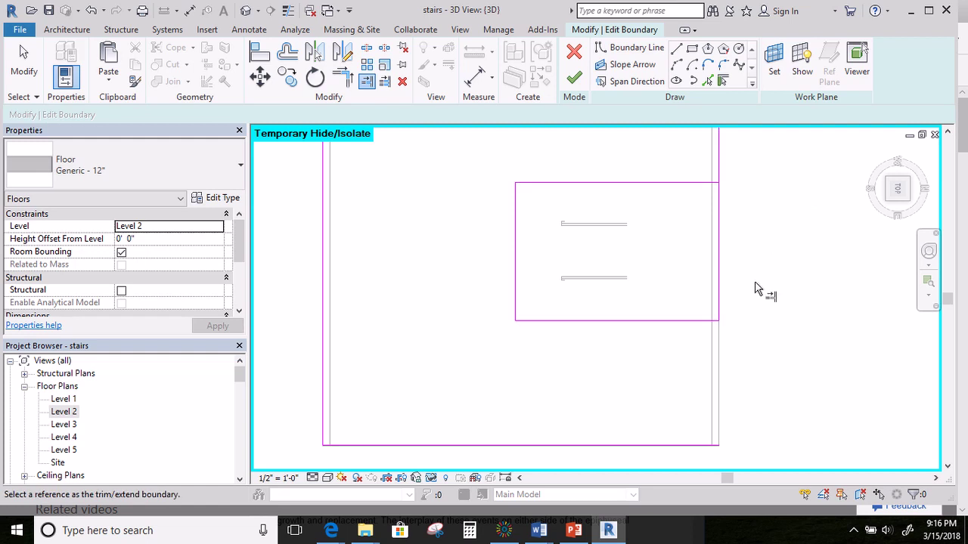
click(711, 321)
click(719, 299)
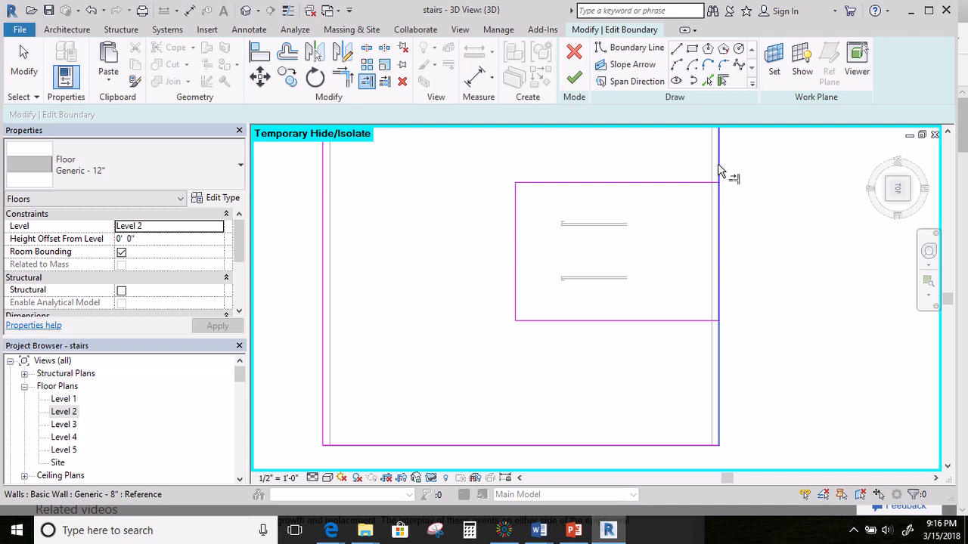
right_click(732, 206)
click(803, 209)
Delete the rectangle's side along the exterior wall and draw the missing floor edge from the opening's corner to the floor's end corner.
click(720, 229)
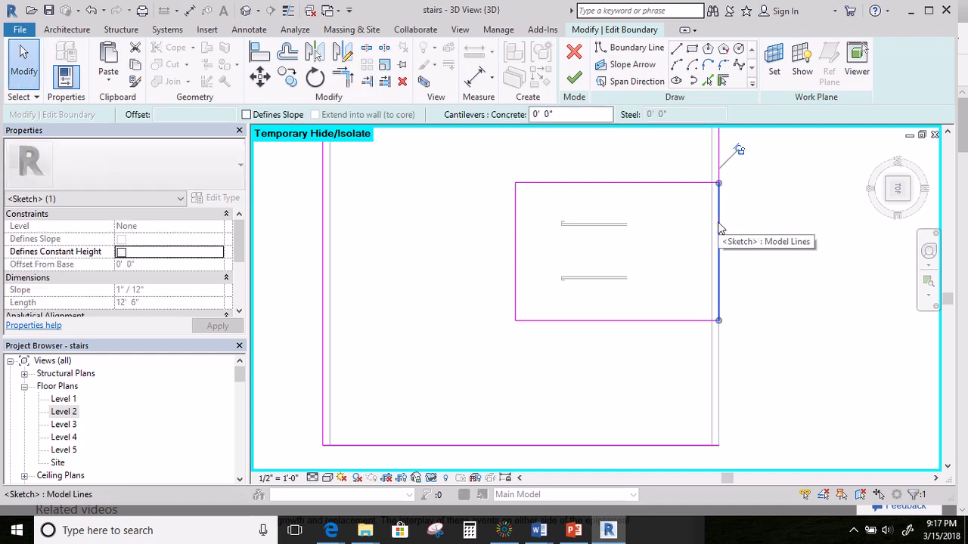
key(Delete)
click(677, 49)
click(719, 320)
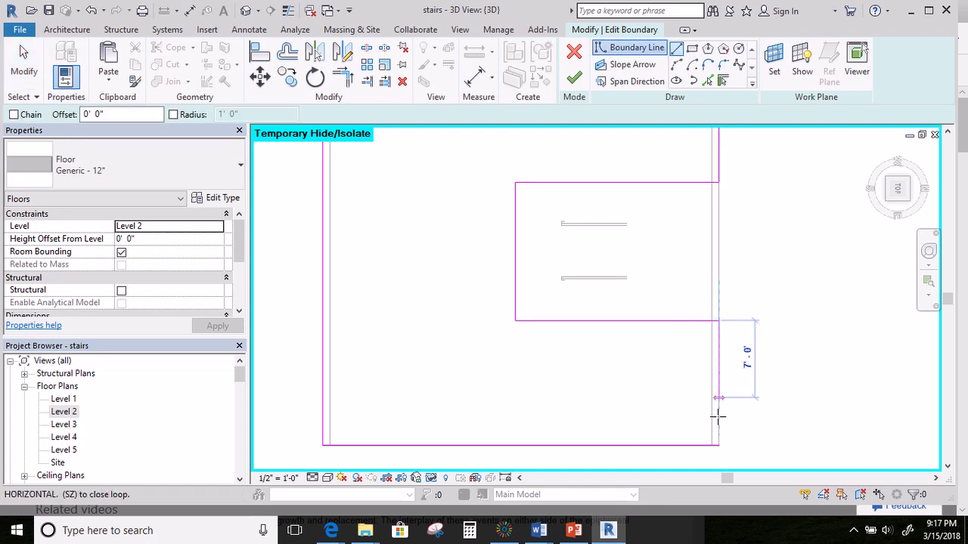
click(718, 445)
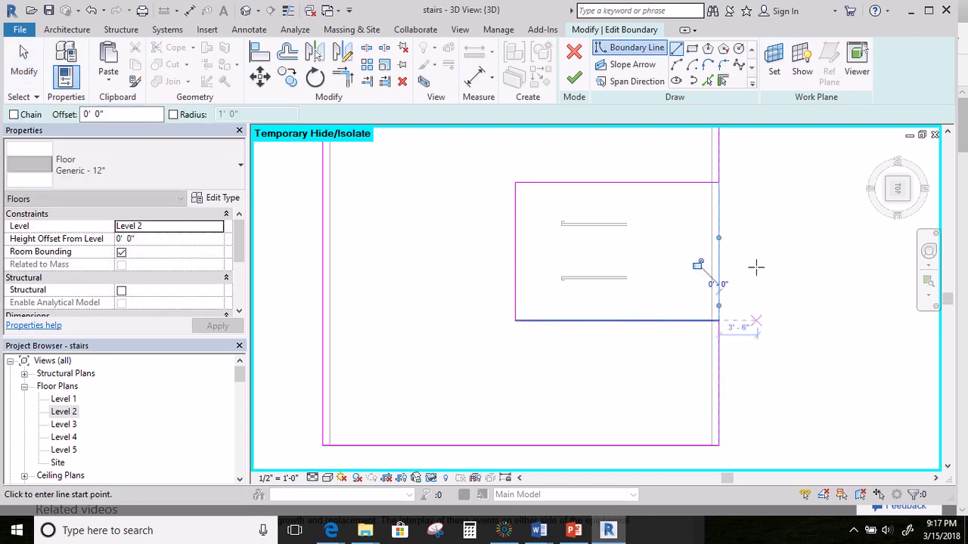
Finish the Level 2 floor boundary without attaching the walls below to the floor's bottom.
click(575, 80)
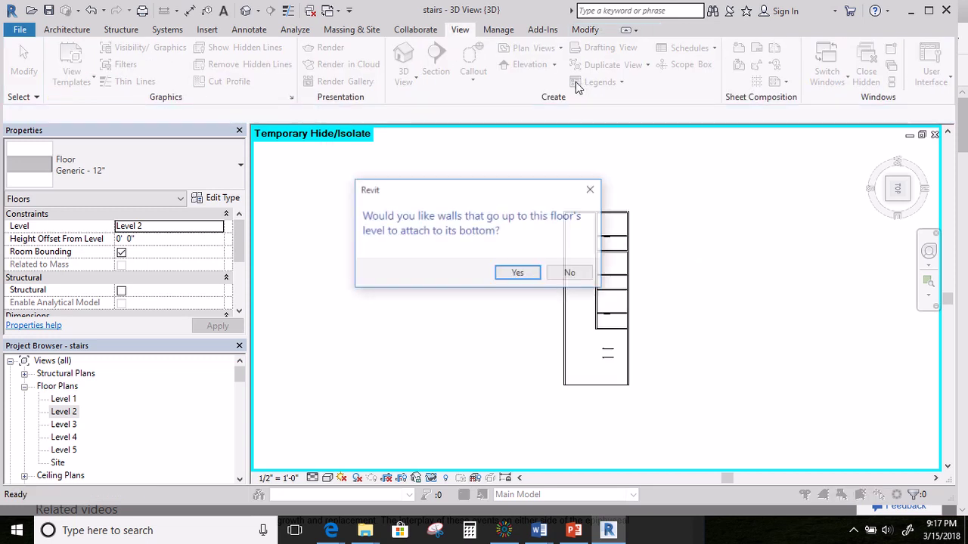
click(572, 273)
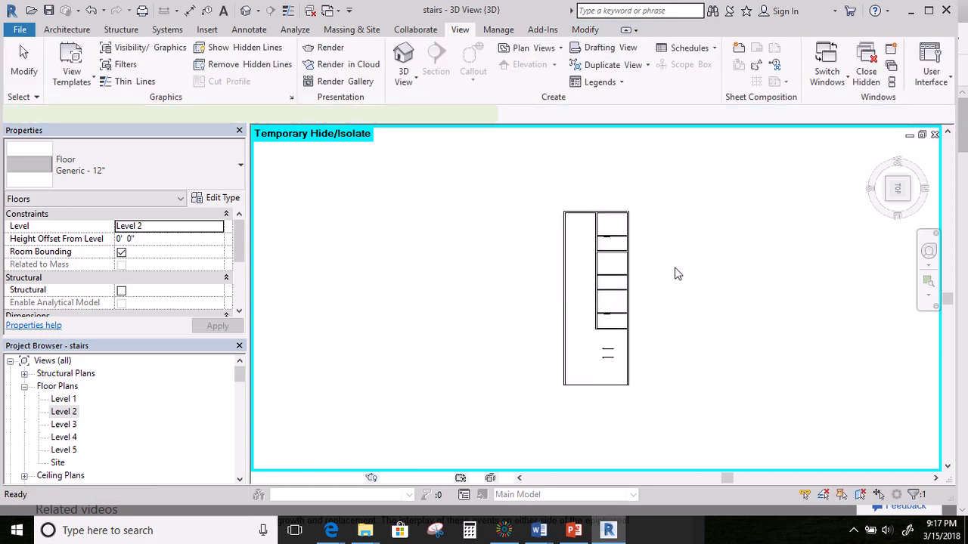
Deselect the Level 2 floor and examine its stair opening in the 3D view from the building's stair end.
scroll(651, 302, up, 5)
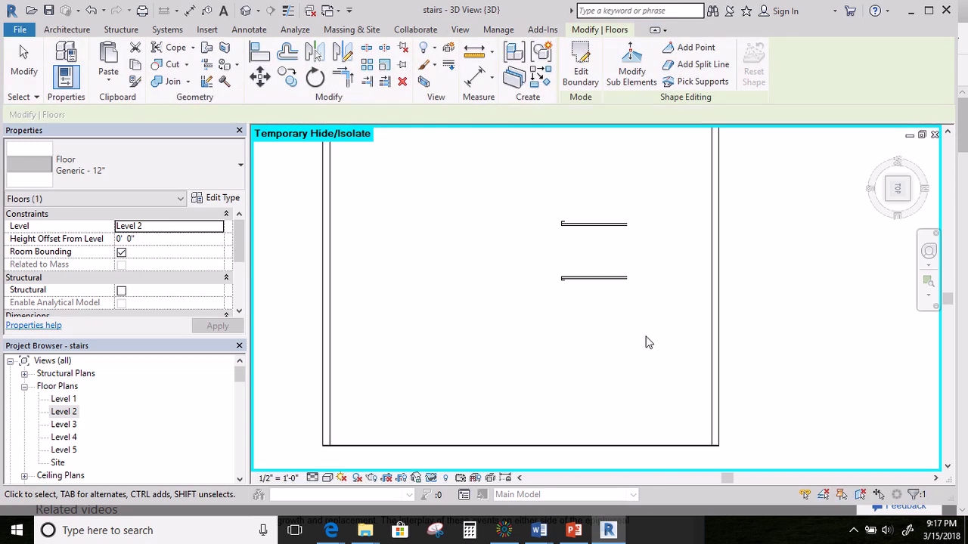
click(460, 30)
key(Escape)
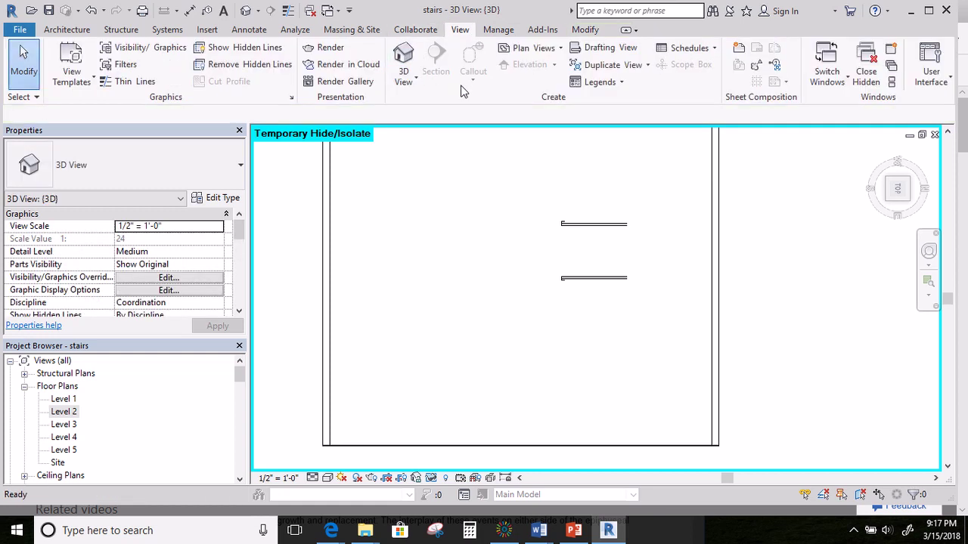
click(911, 207)
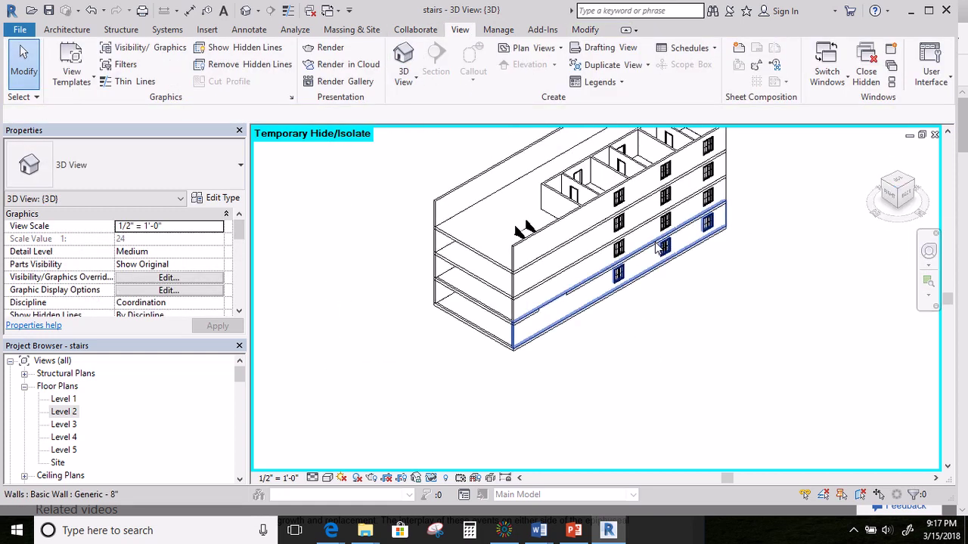
shift+middle_drag(381, 331, 553, 272)
scroll(684, 363, up, 6)
middle_drag(719, 366, 624, 314)
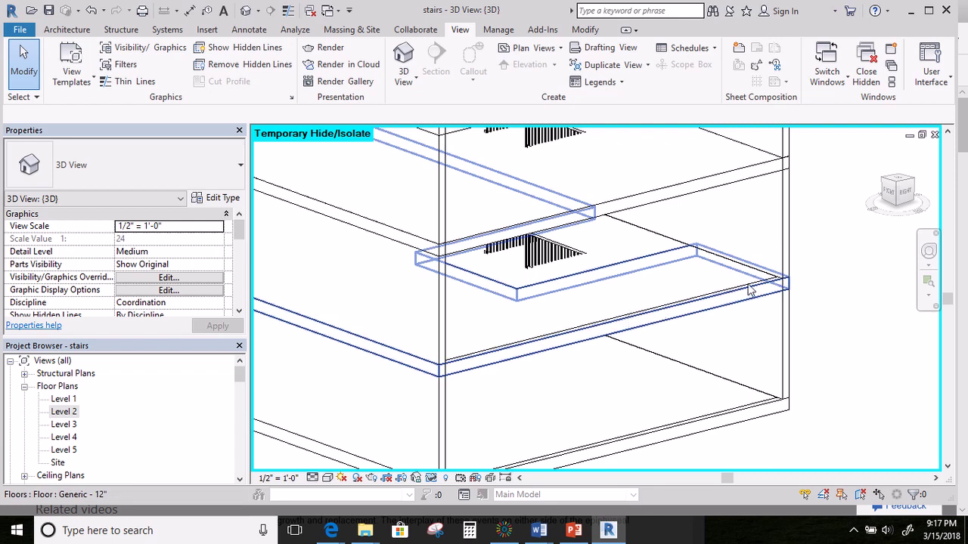
Open the Level 2 ceiling's boundary for editing, viewed from above around the stair in Wireframe style.
double_click(637, 233)
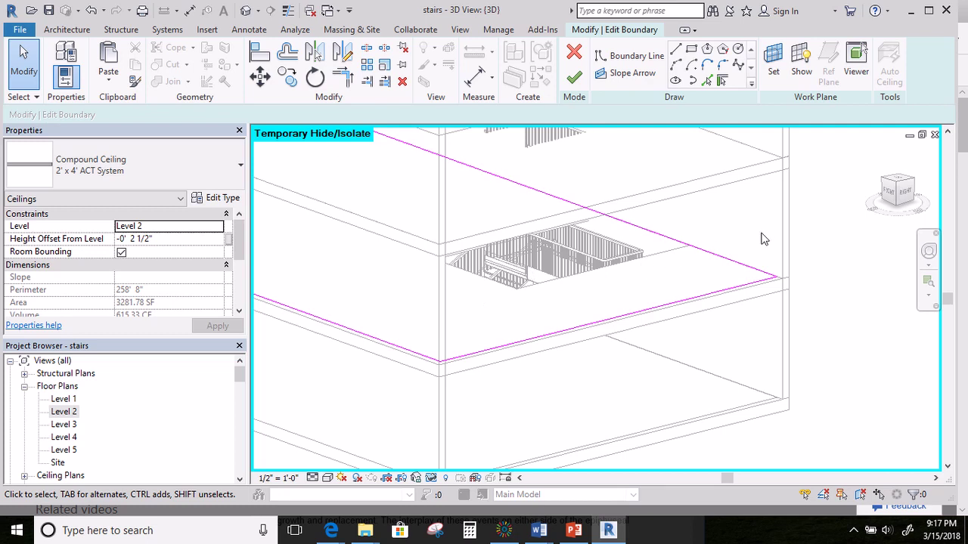
click(902, 184)
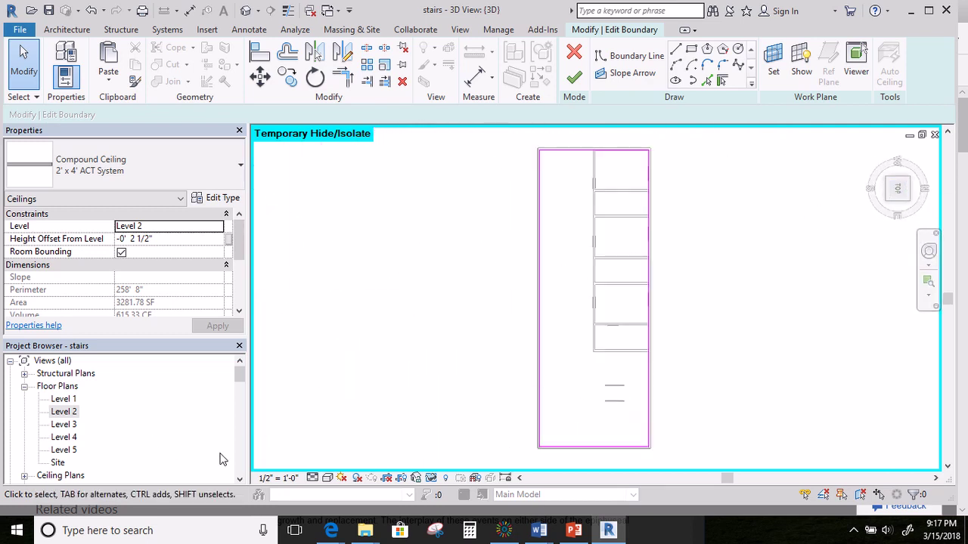
click(328, 478)
click(454, 392)
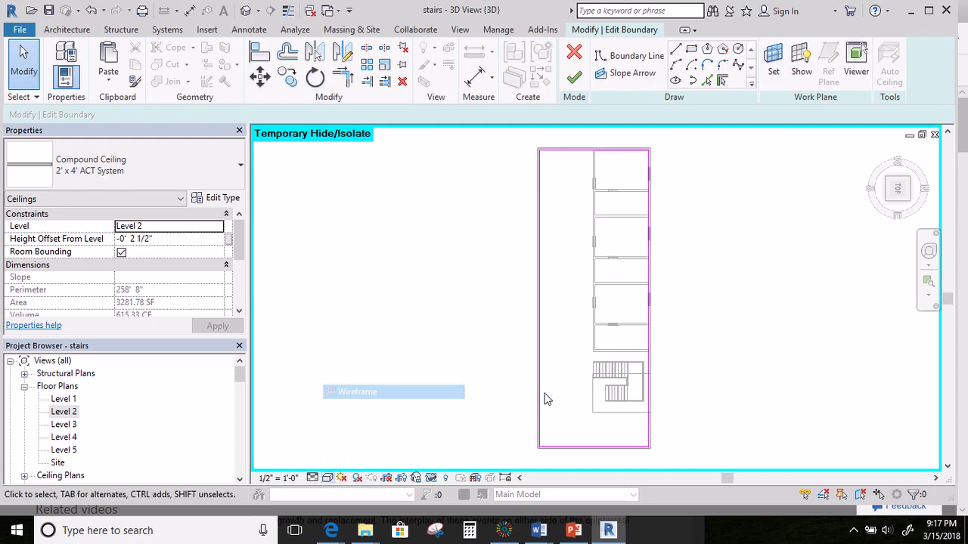
scroll(626, 417, up, 5)
middle_drag(657, 411, 552, 341)
Draw two parallel ceiling boundary lines about 17'-10" long, following the floor opening's two edges perpendicular to the exterior wall.
click(676, 49)
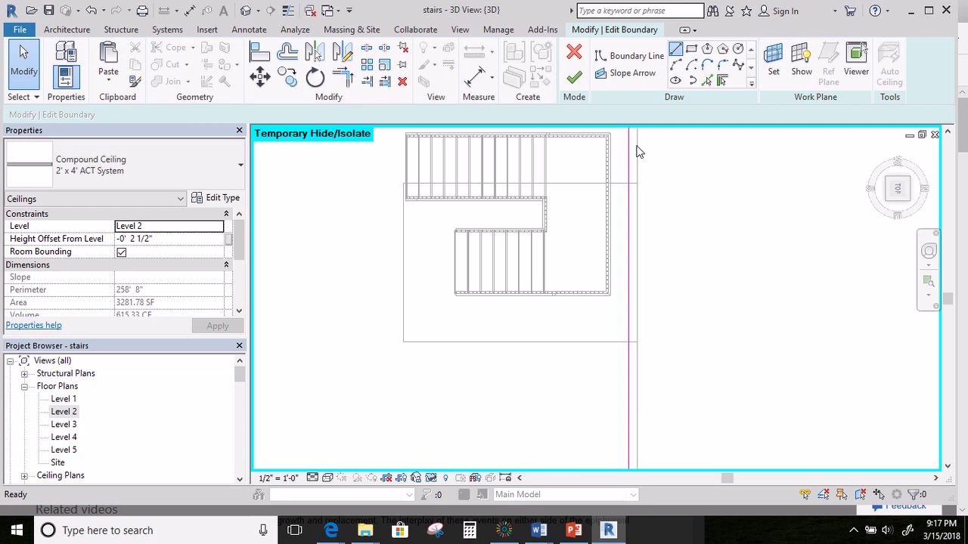
click(628, 183)
click(407, 224)
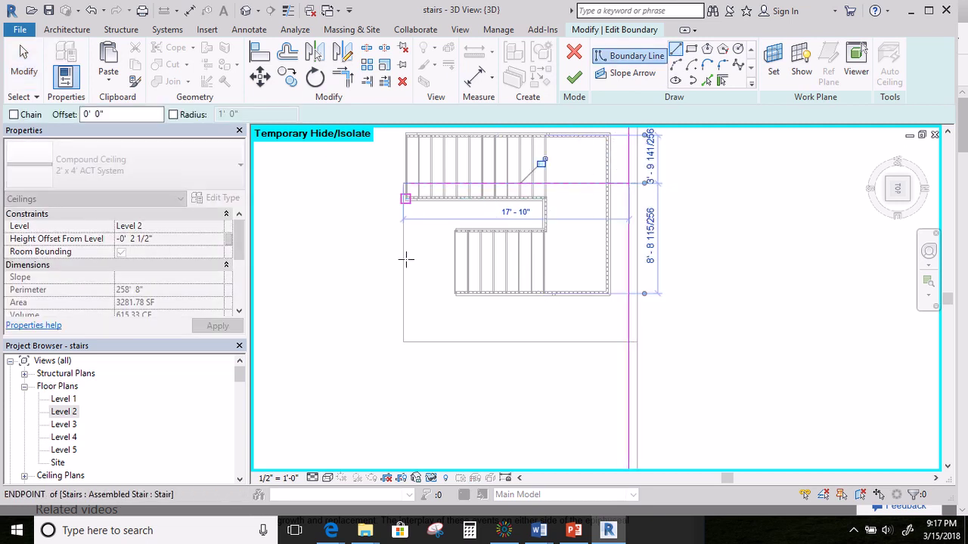
click(404, 342)
click(629, 342)
right_click(663, 293)
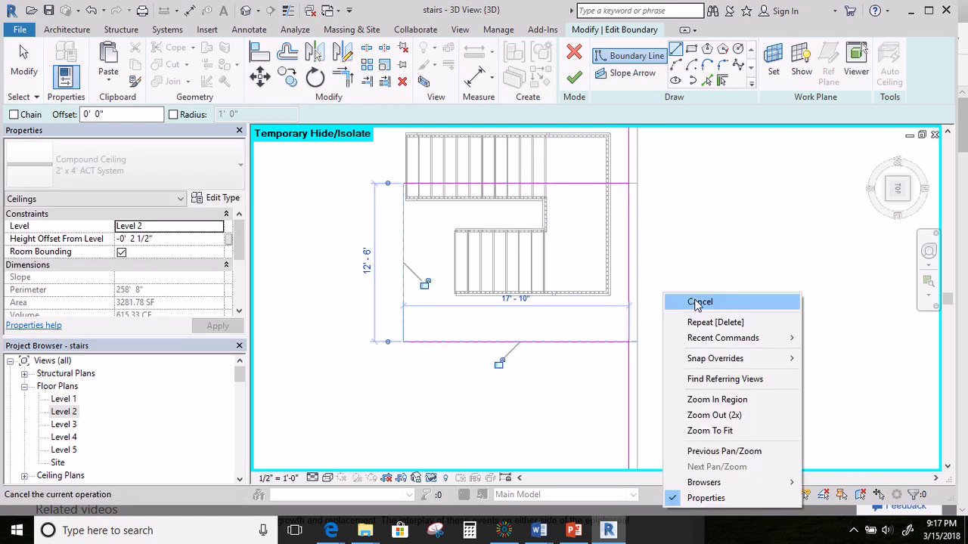
click(697, 303)
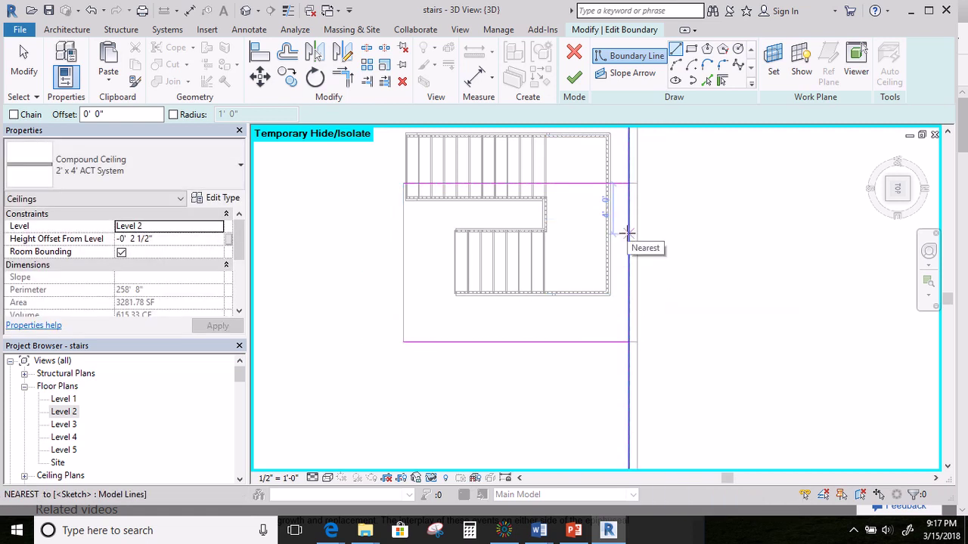
Trim the ceiling's outer edge line to the opening line nearer the rooms, unjoining the elements that cannot stay joined.
click(367, 81)
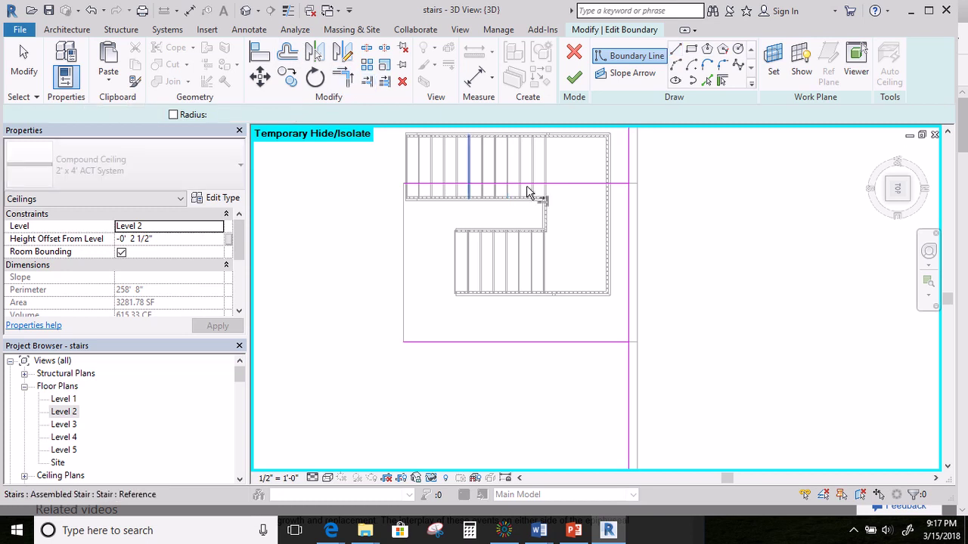
click(622, 187)
click(629, 189)
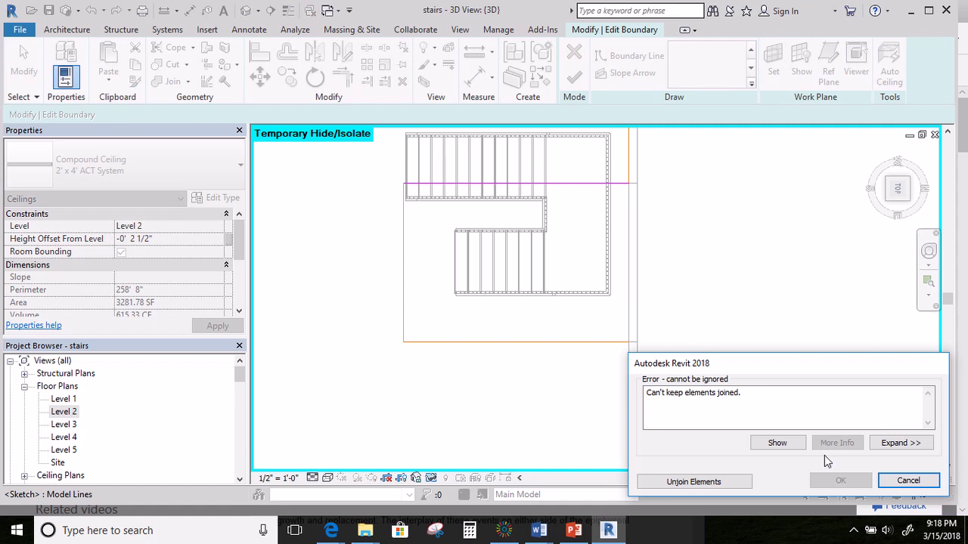
click(742, 482)
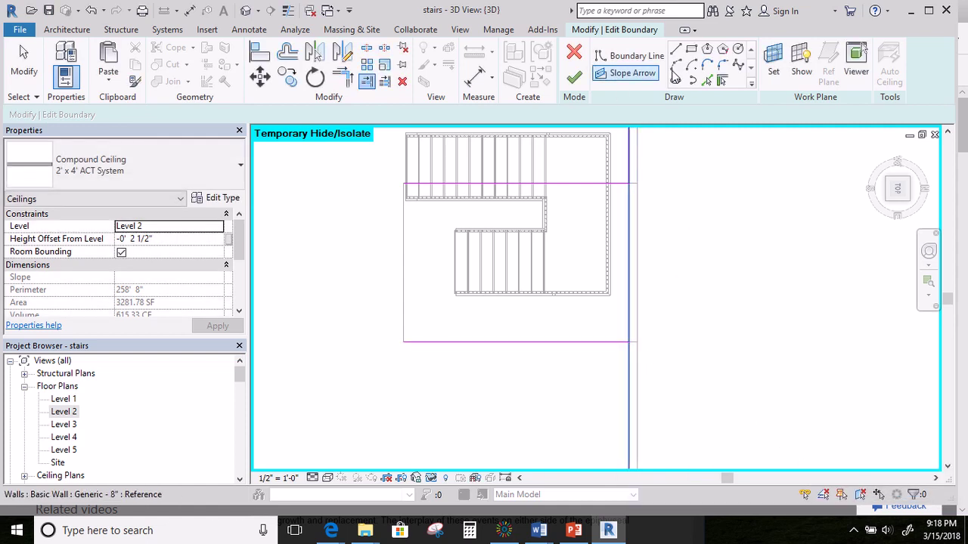
Draw the missing ceiling edge along the exterior wall from the other opening line to the ceiling's end corner.
click(677, 53)
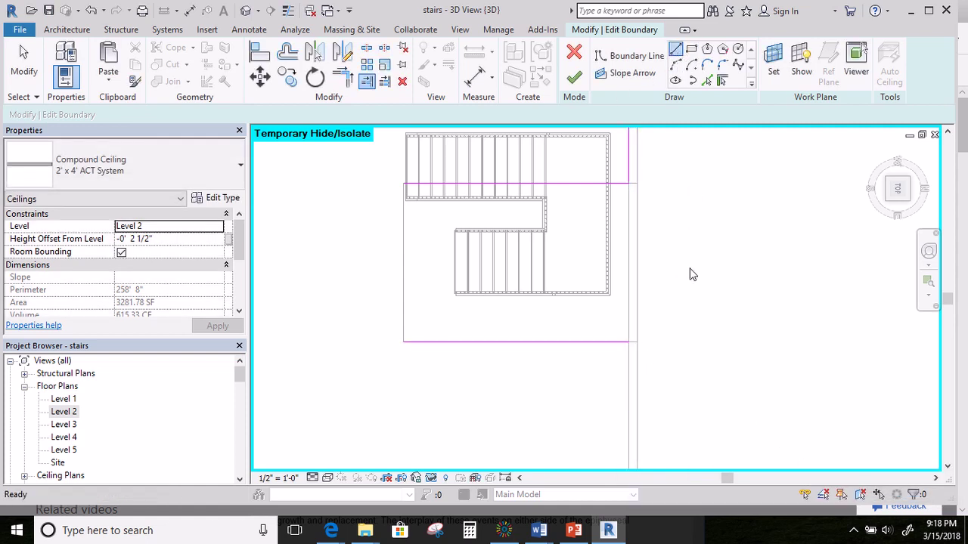
click(628, 342)
middle_drag(673, 388, 661, 223)
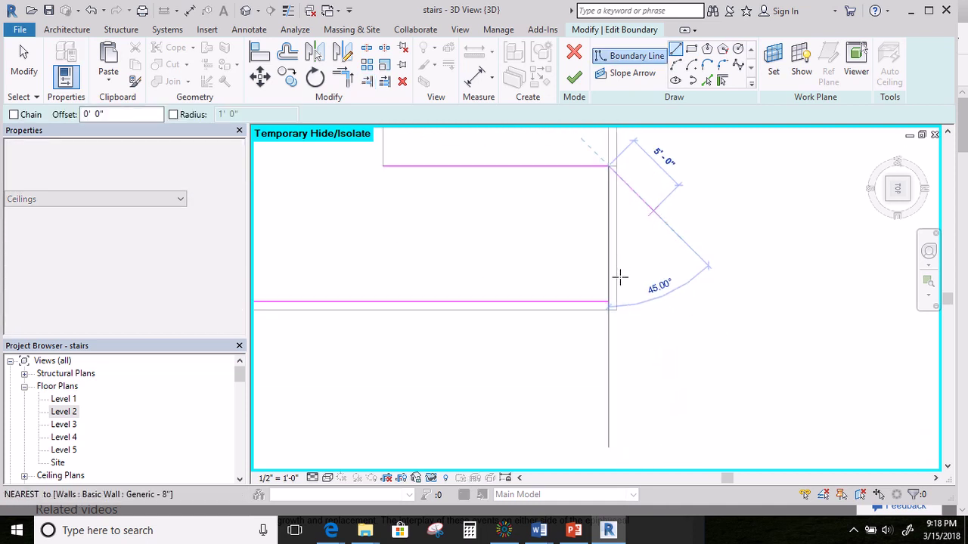
click(610, 302)
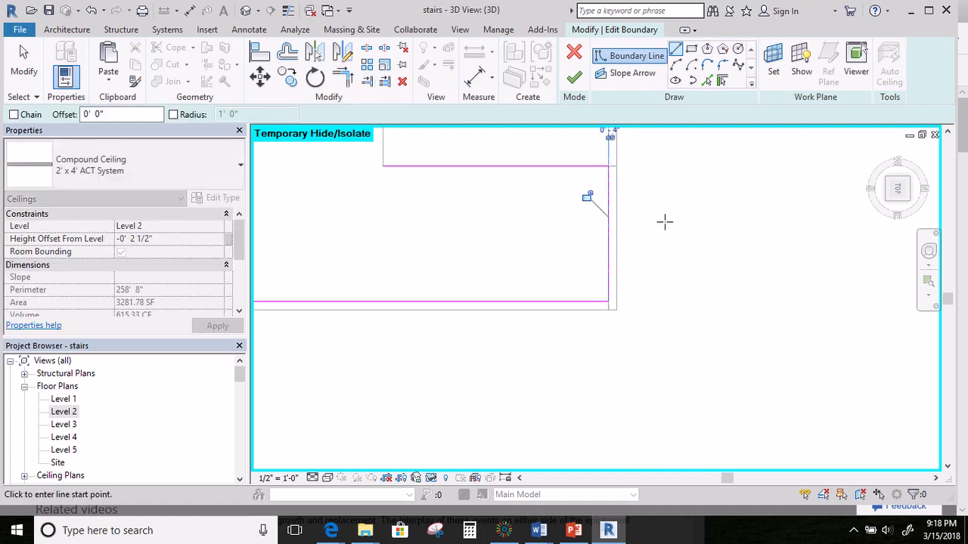
Close the ceiling opening's inner side with a boundary line about 12'-6" long and finish the ceiling boundary.
click(574, 77)
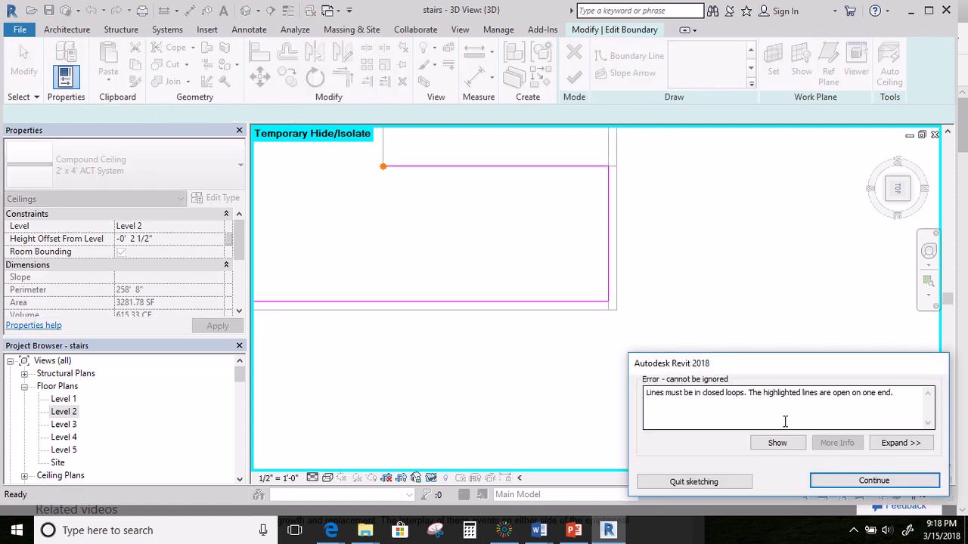
middle_drag(678, 229, 706, 317)
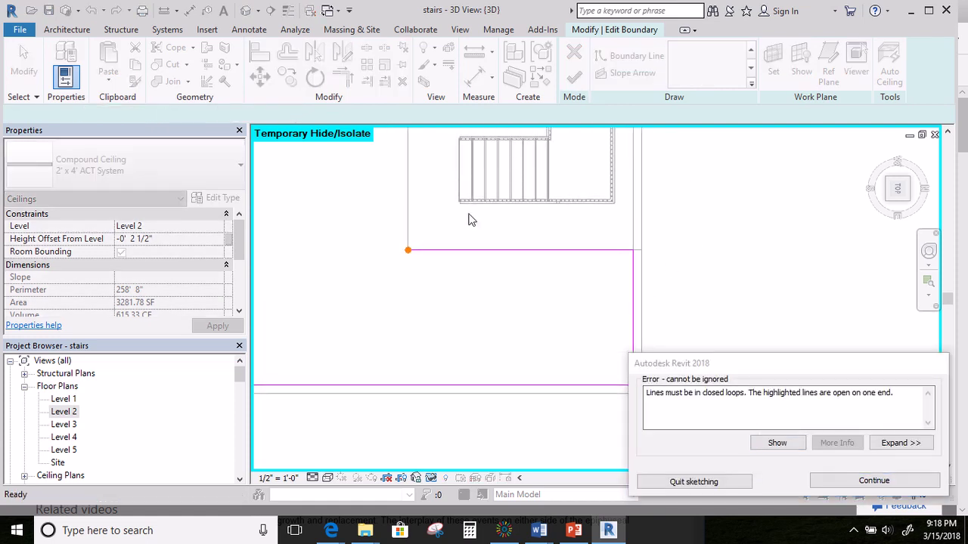
click(873, 480)
middle_drag(739, 264, 757, 318)
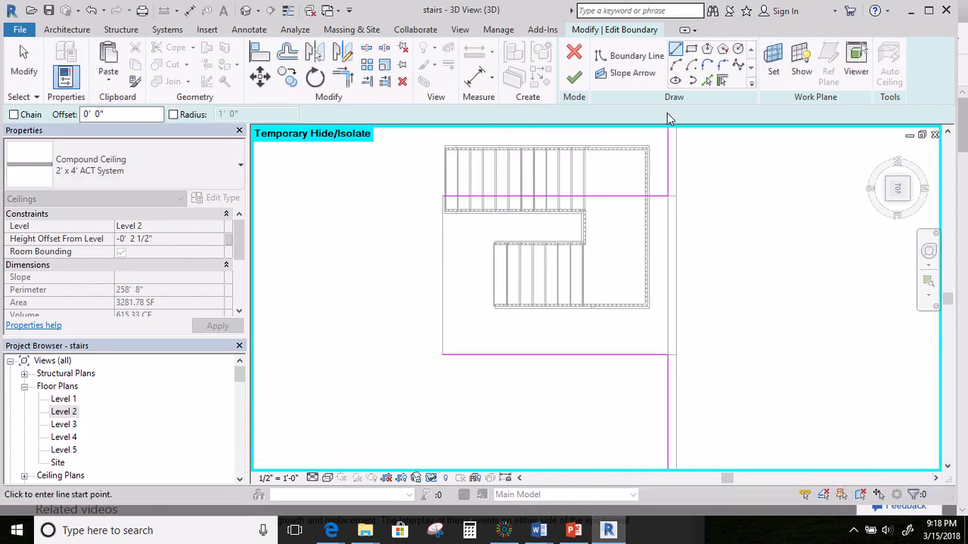
click(631, 56)
click(441, 197)
click(442, 354)
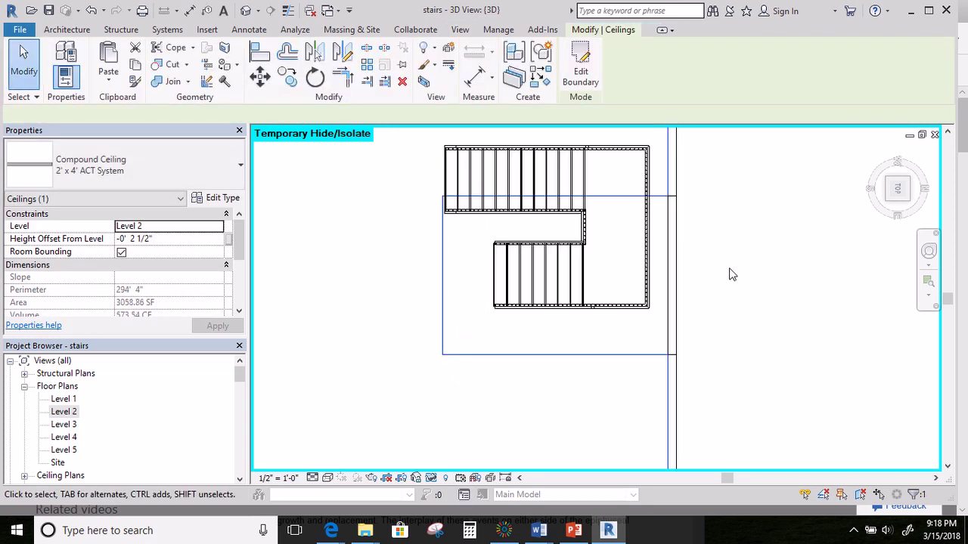
Deselect the ceiling, return to an angled 3D view and set the visual style to Hidden Line.
click(460, 30)
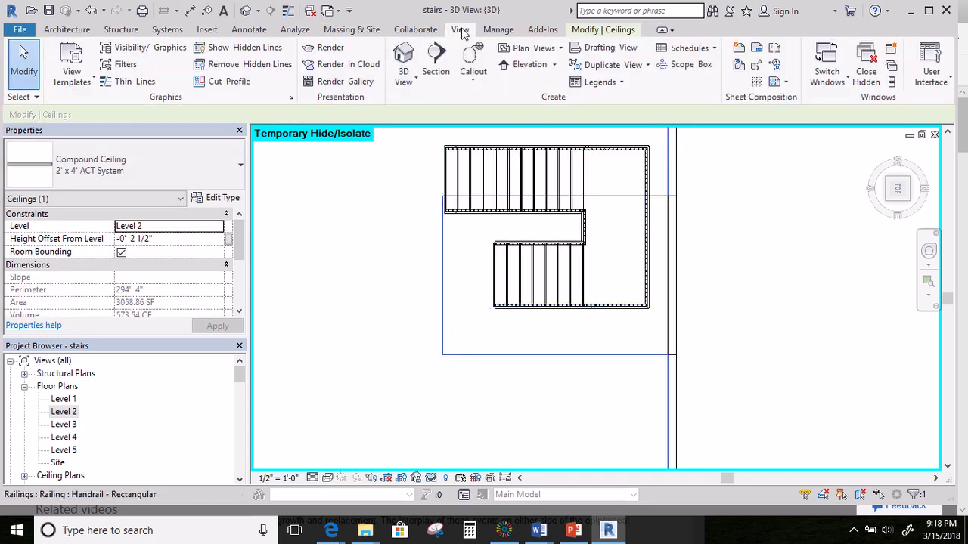
key(Escape)
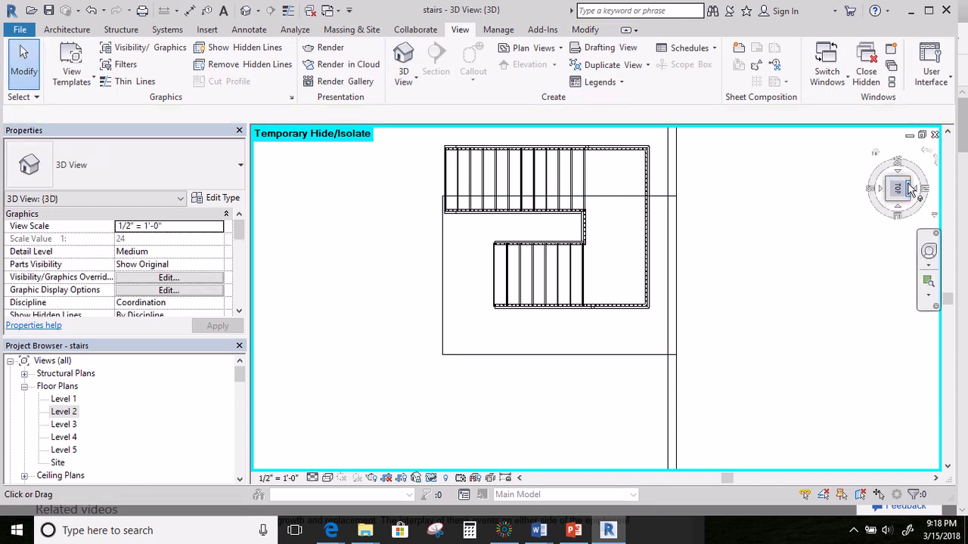
click(912, 192)
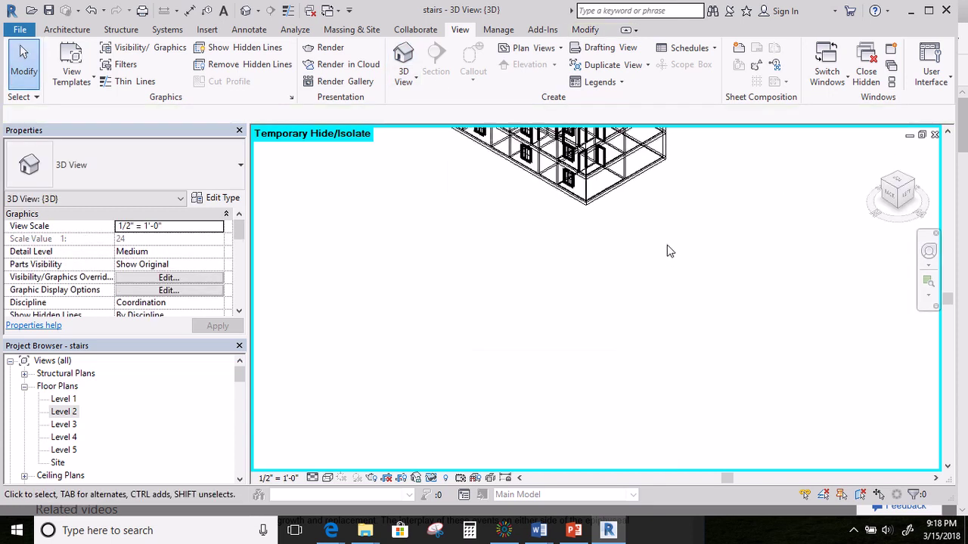
shift+middle_drag(703, 273, 797, 276)
click(328, 478)
click(368, 409)
Examine how the stair passes through the Level 2 opening and meets the uncut floors above.
middle_drag(690, 406, 627, 298)
scroll(586, 273, up, 4)
scroll(584, 273, up, 3)
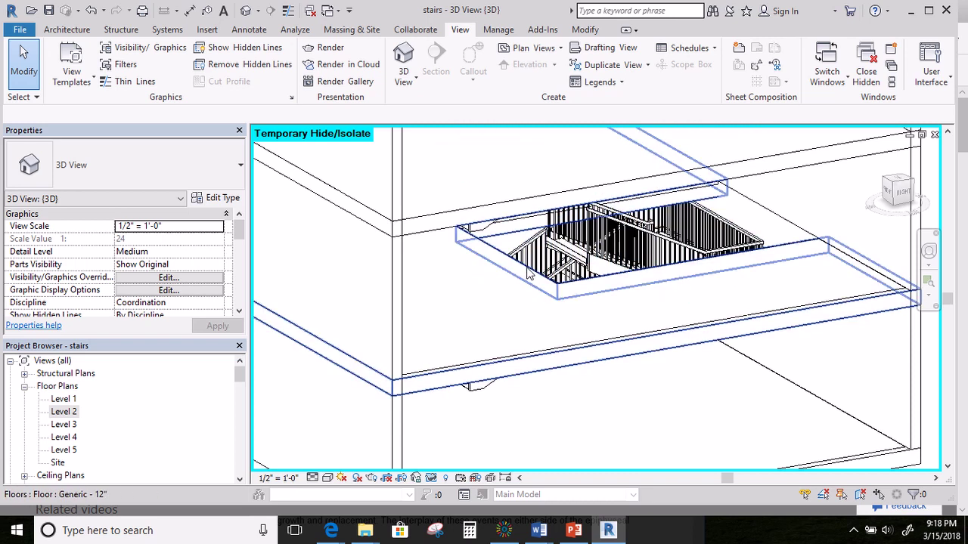
shift+middle_drag(628, 318, 647, 313)
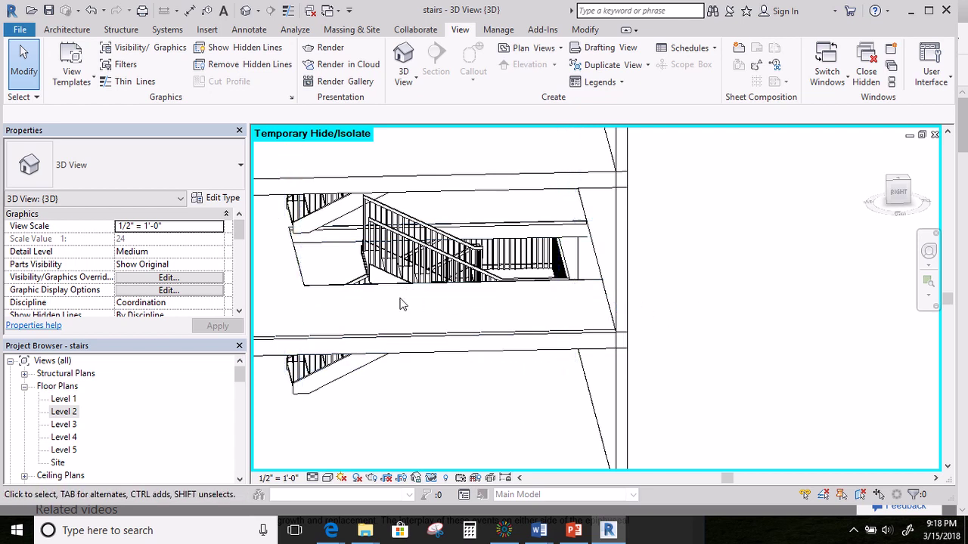
middle_drag(722, 283, 786, 382)
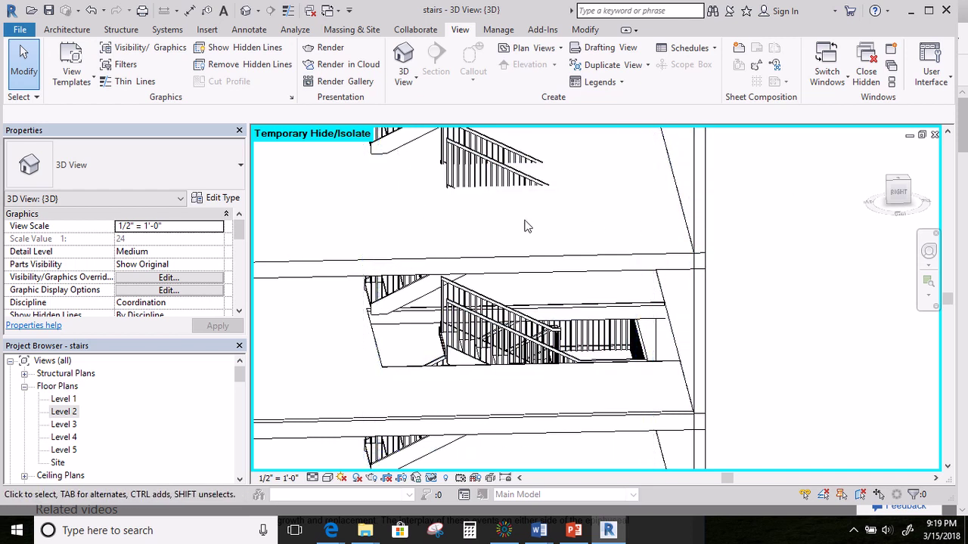
scroll(527, 227, down, 5)
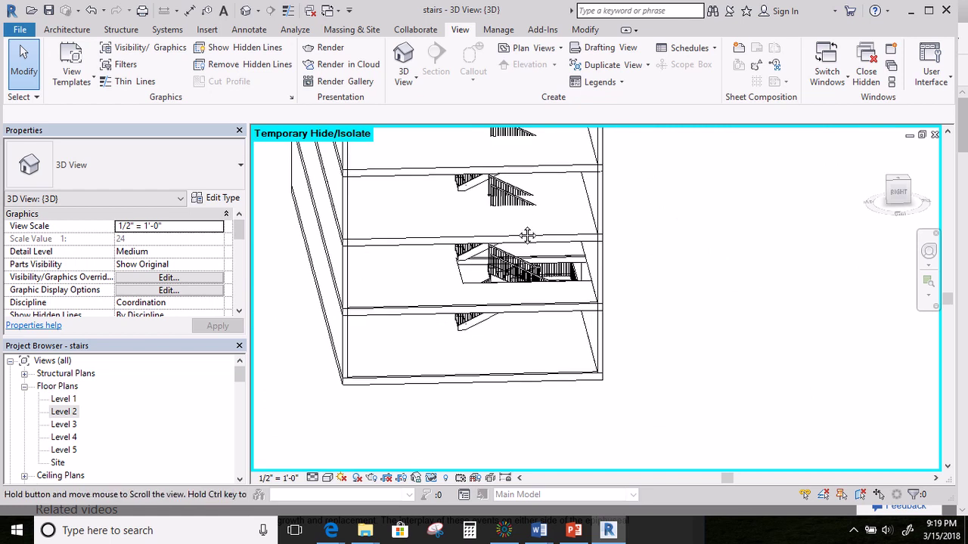
middle_drag(528, 221, 577, 241)
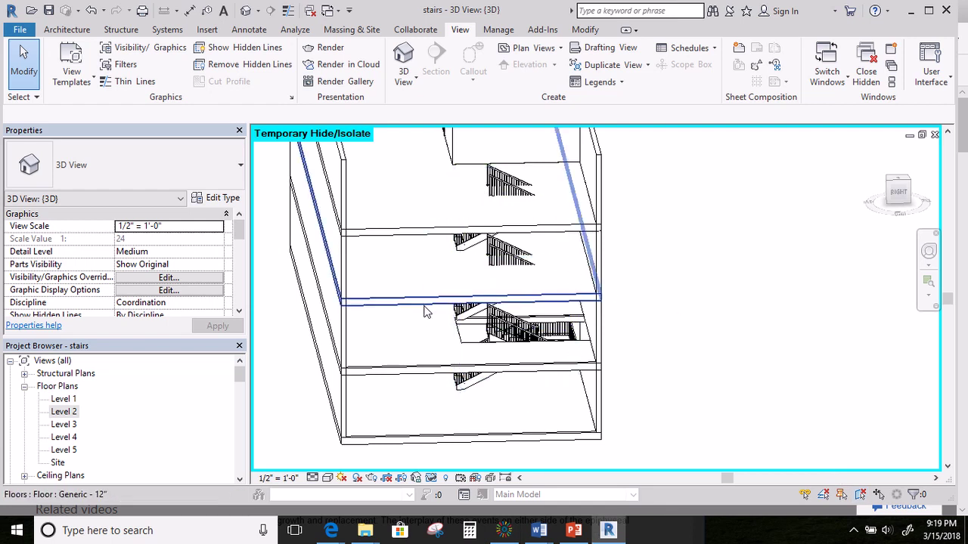
In the Level 1 plan, start a new stair and draw a straight 9'-0" run of 10 risers, 5'-0" wide, in the open area.
double_click(63, 399)
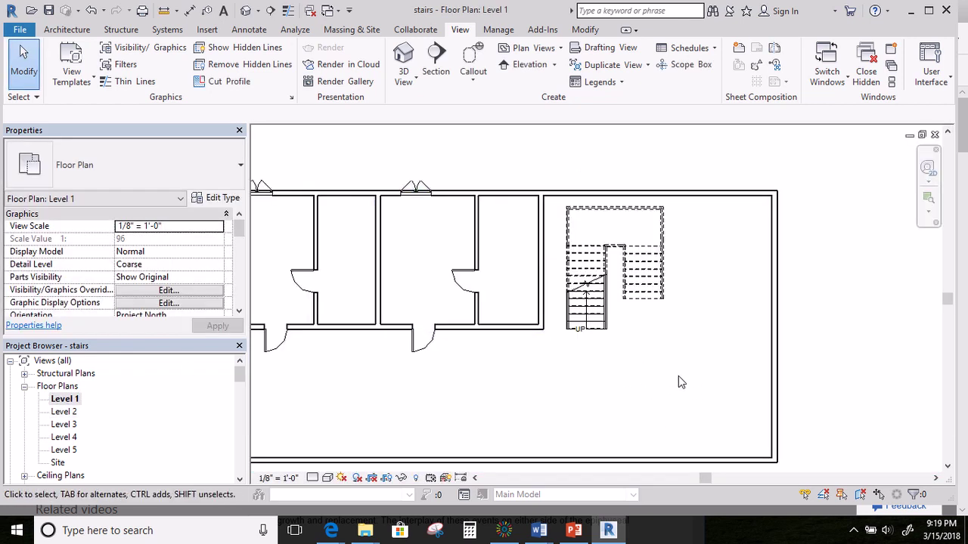
middle_drag(639, 382, 532, 334)
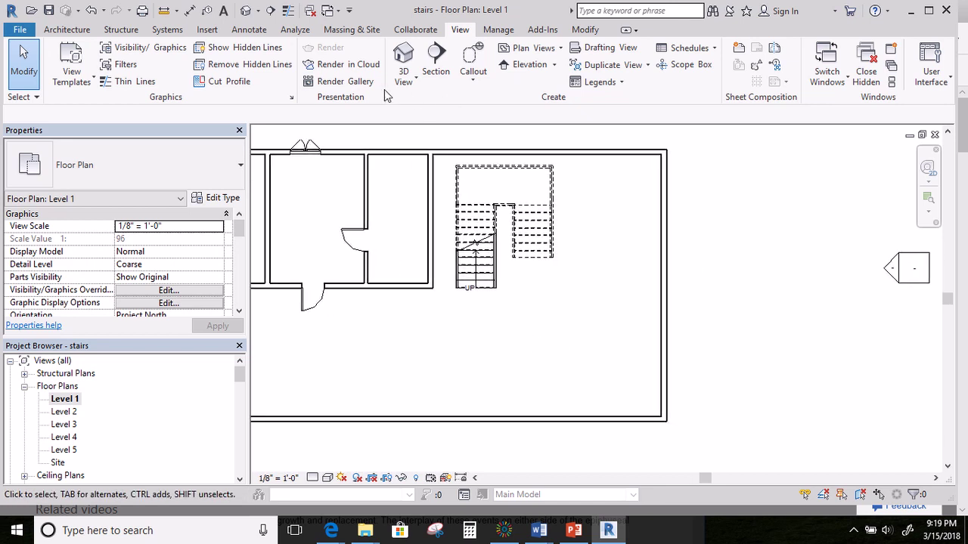
click(67, 30)
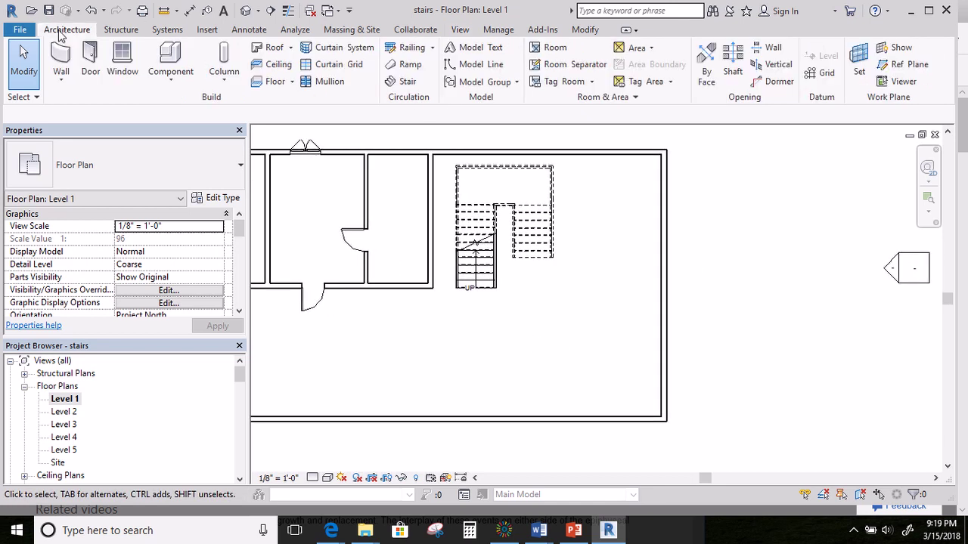
click(407, 84)
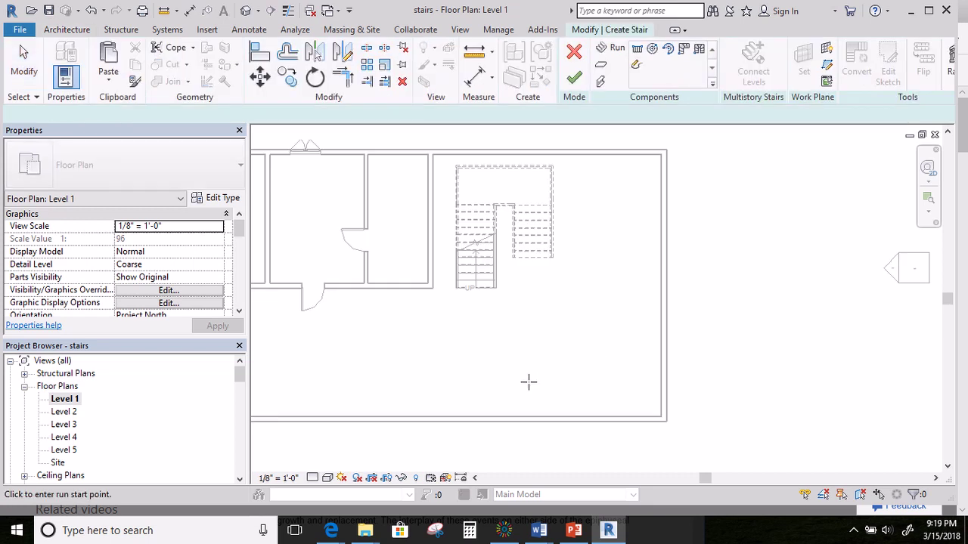
click(527, 390)
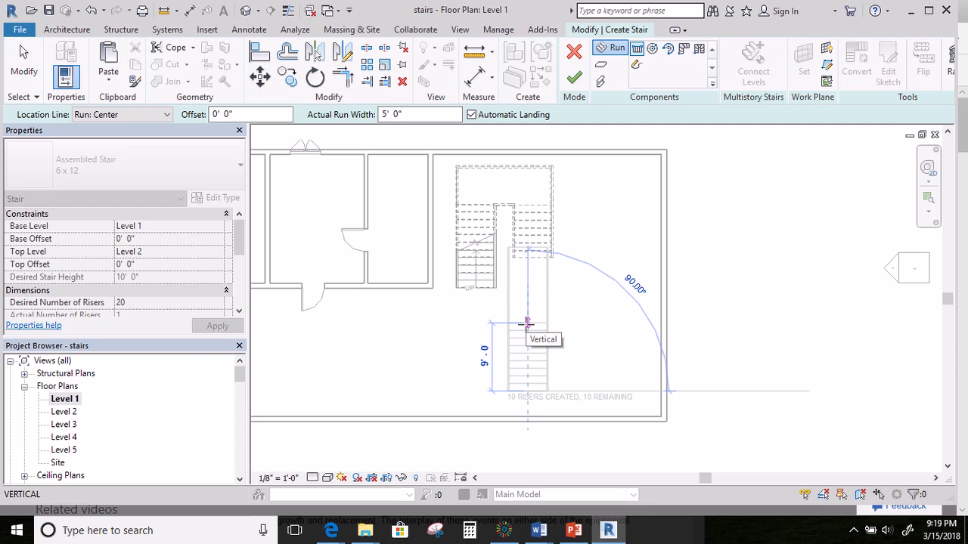
click(528, 323)
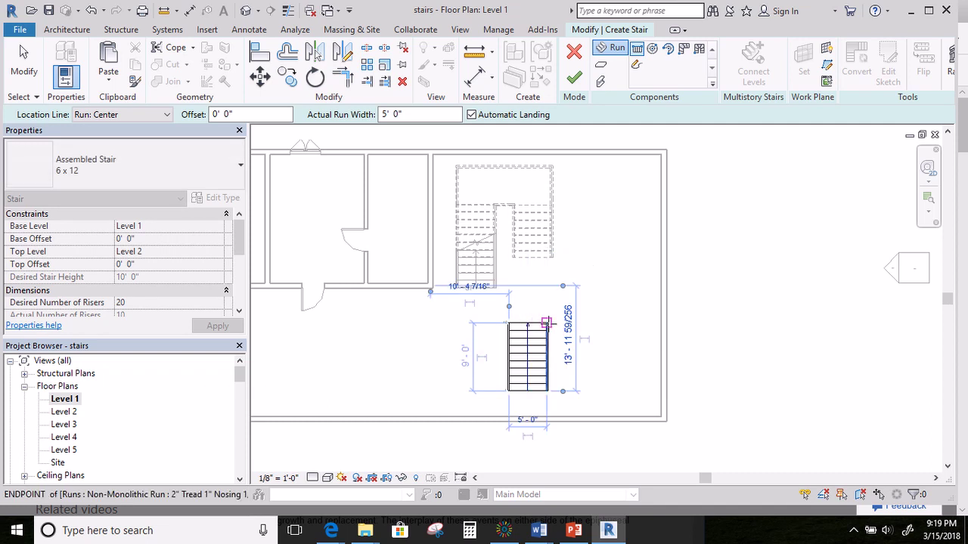
Draw a second parallel run about 9'-0" long beside the first, joining them with an automatic landing, and end the run command.
click(589, 324)
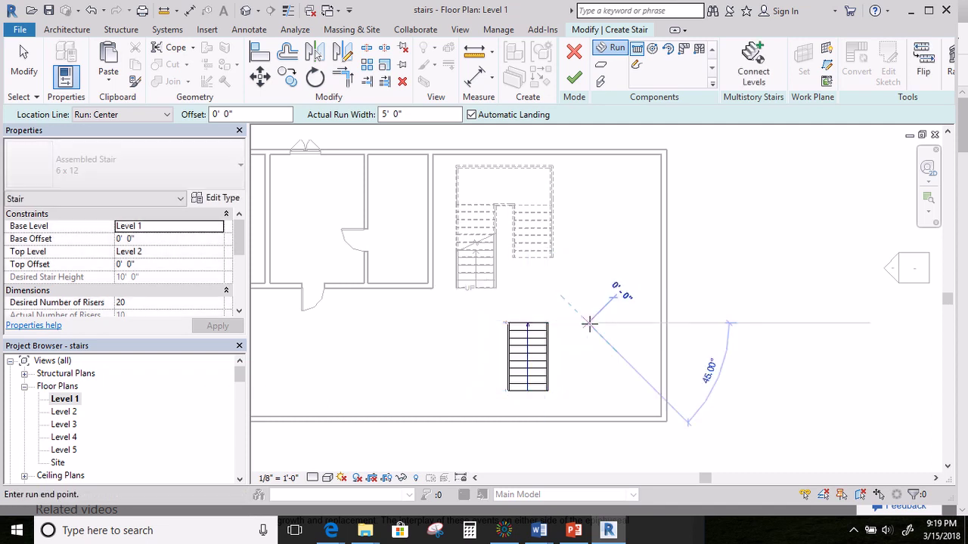
click(588, 395)
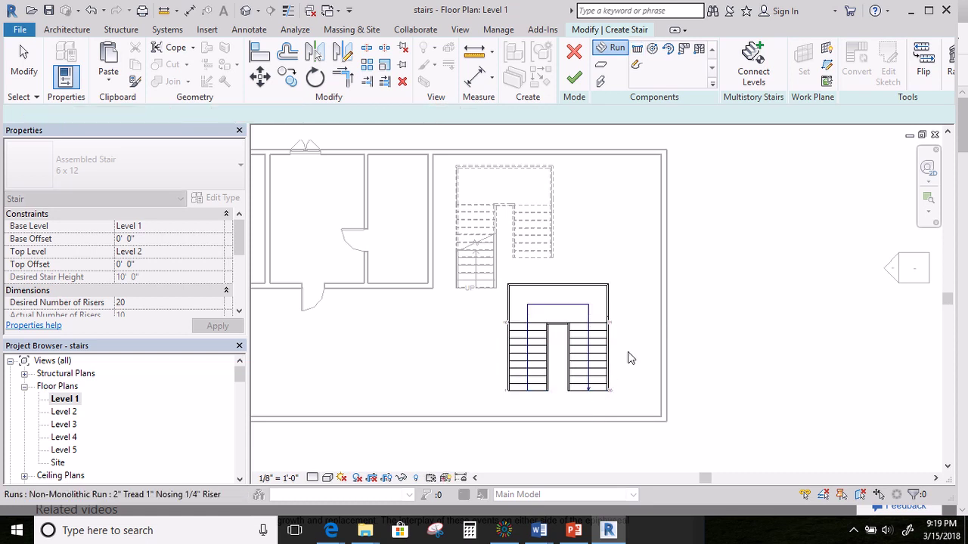
key(Escape)
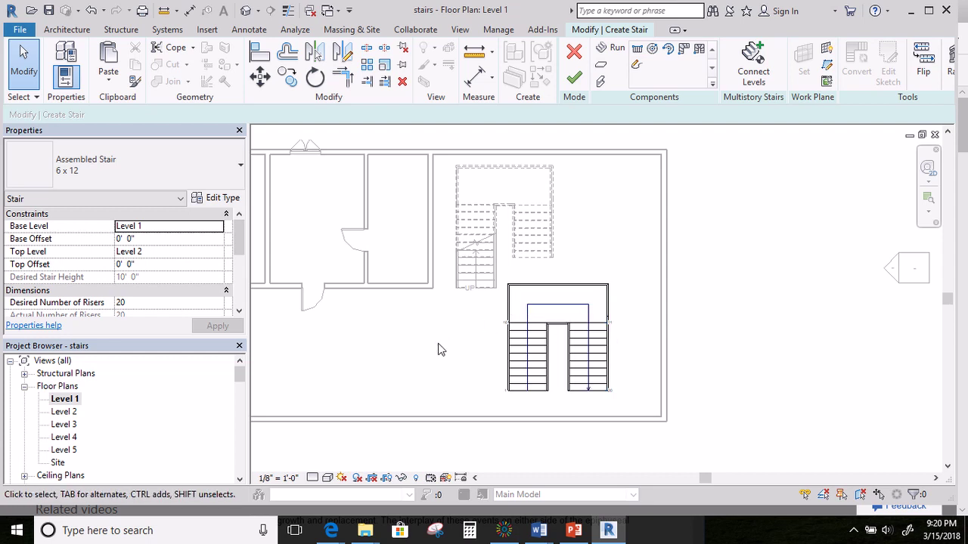
Mirror a copy of the second run about an axis drawn along the first run's centerline.
click(579, 340)
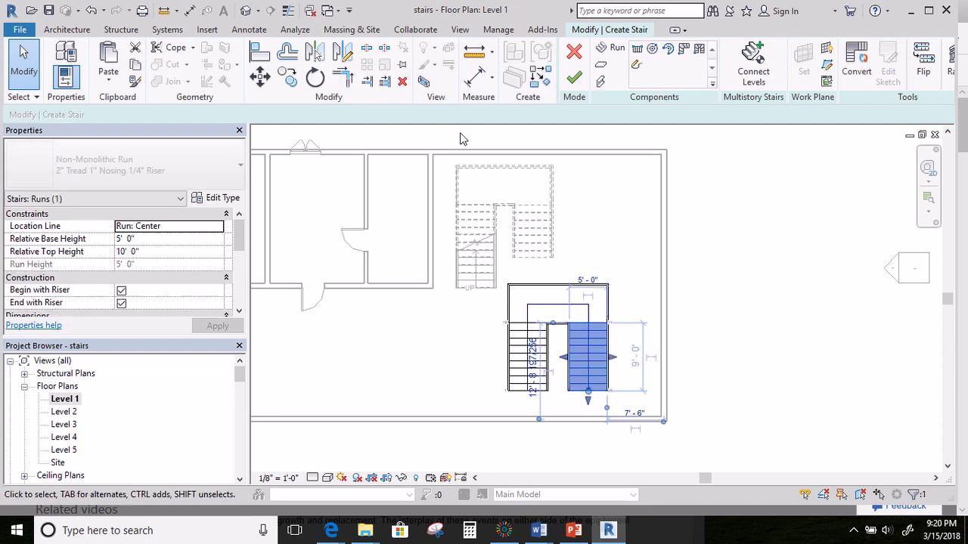
click(340, 58)
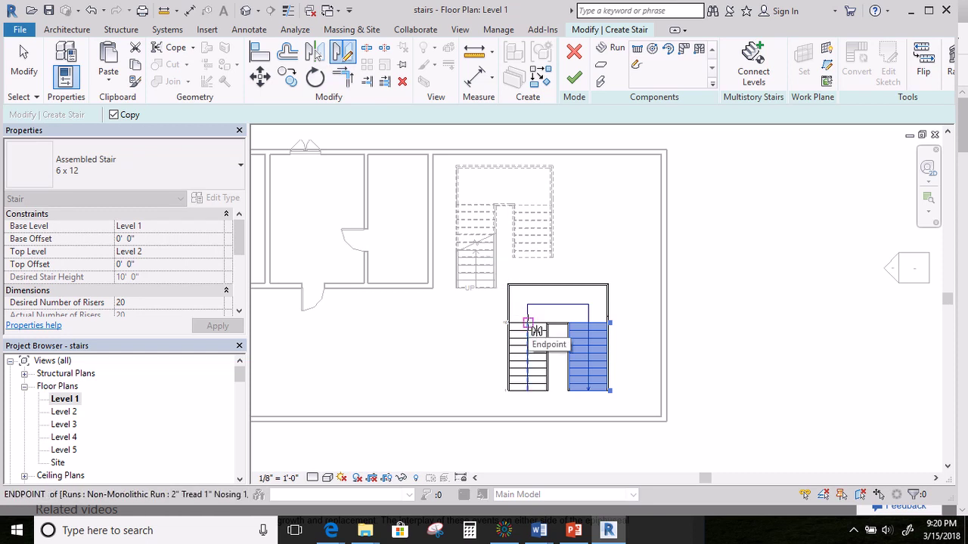
click(533, 330)
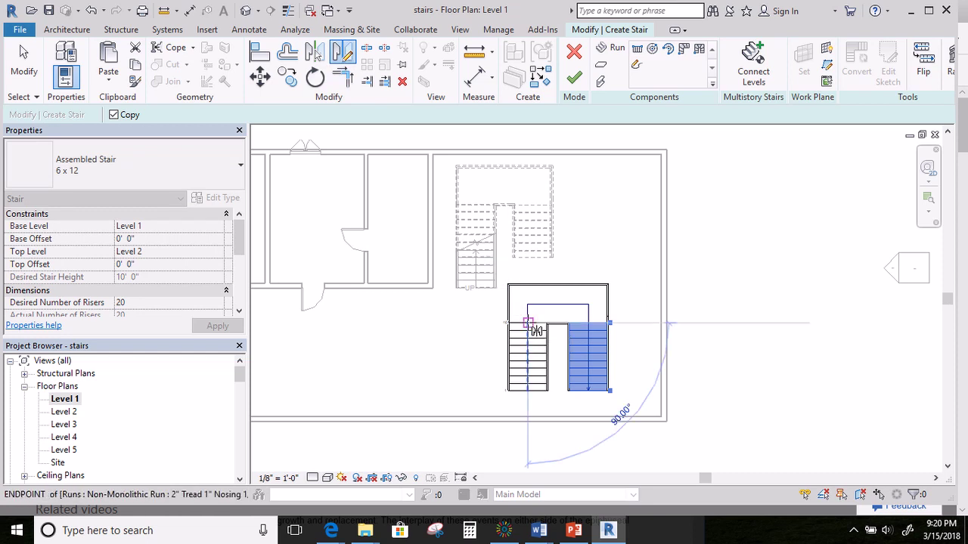
click(527, 391)
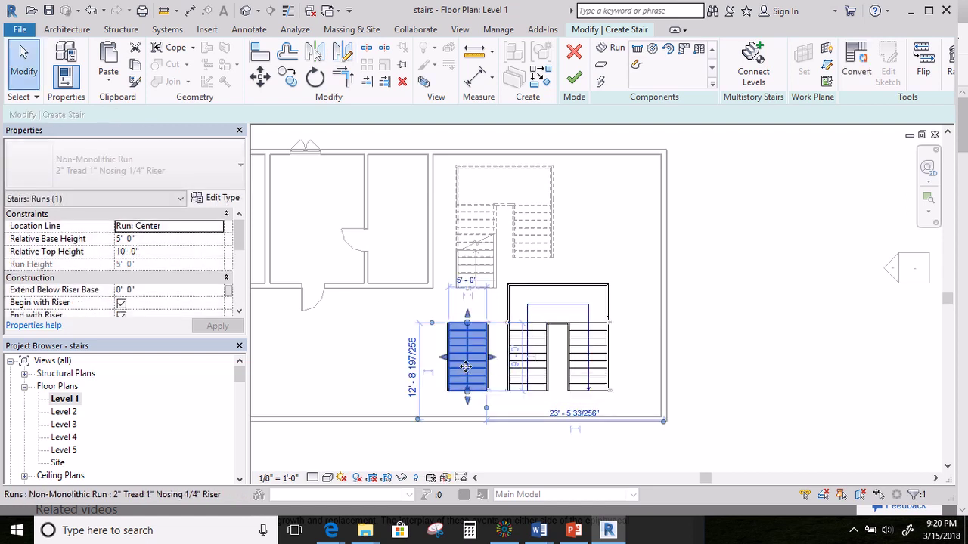
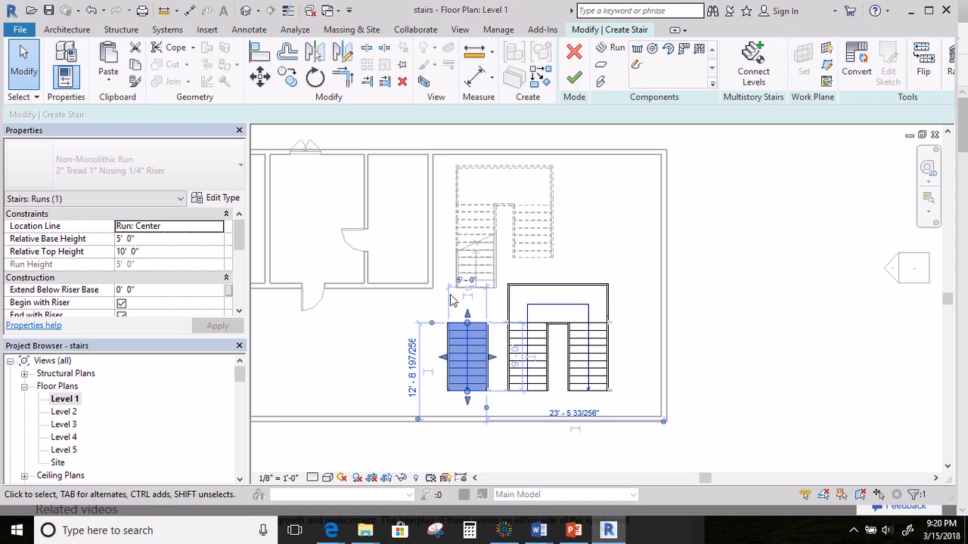
Convert the automatic landing to a custom sketch-based component and open its sketch for editing.
click(566, 296)
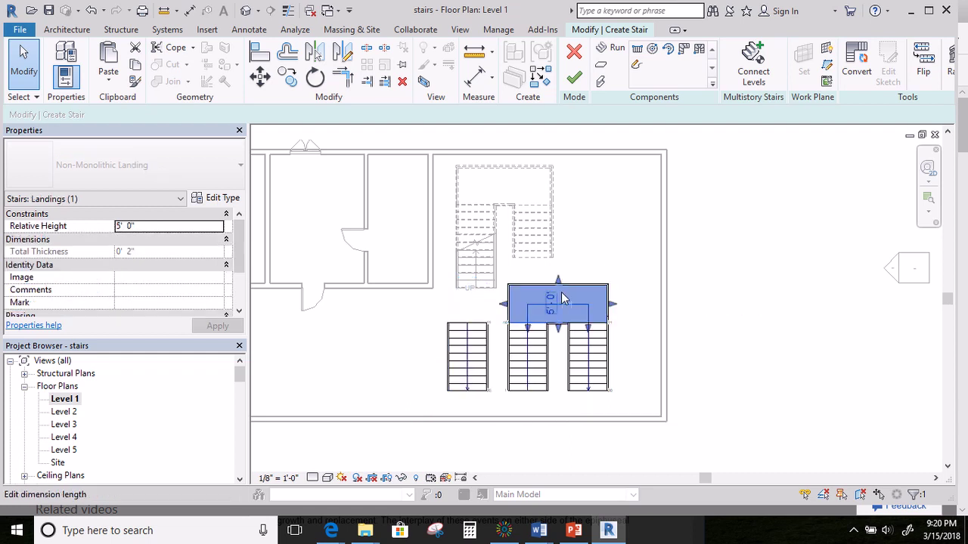
click(858, 61)
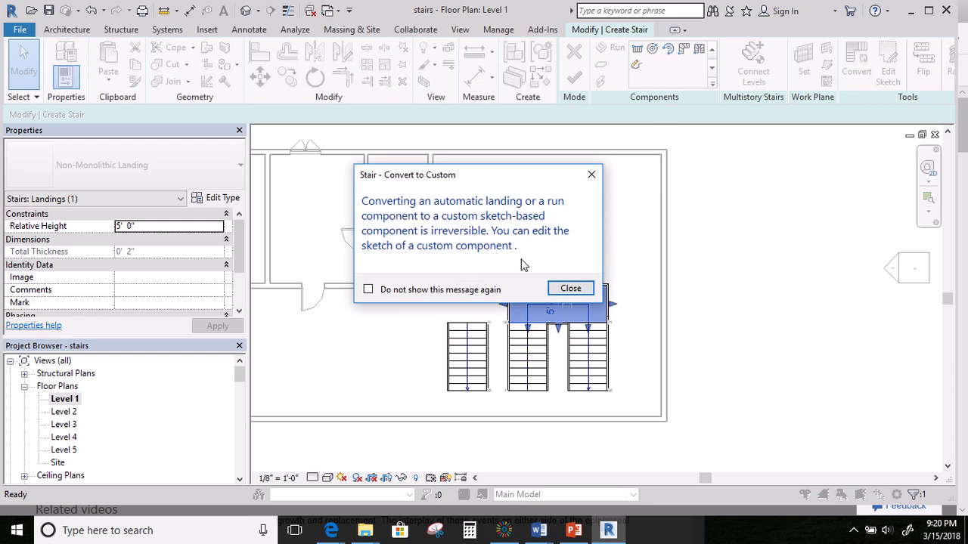
click(569, 289)
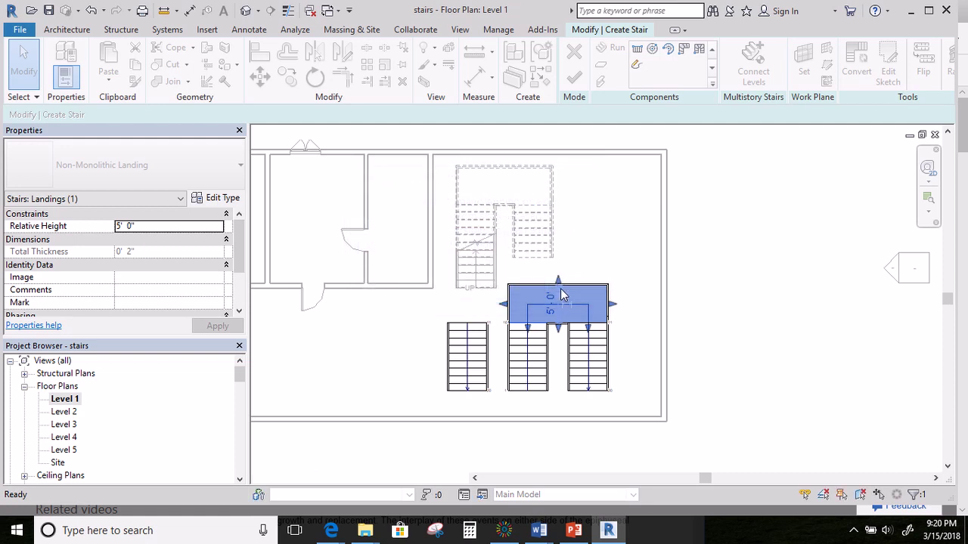
scroll(505, 310, up, 5)
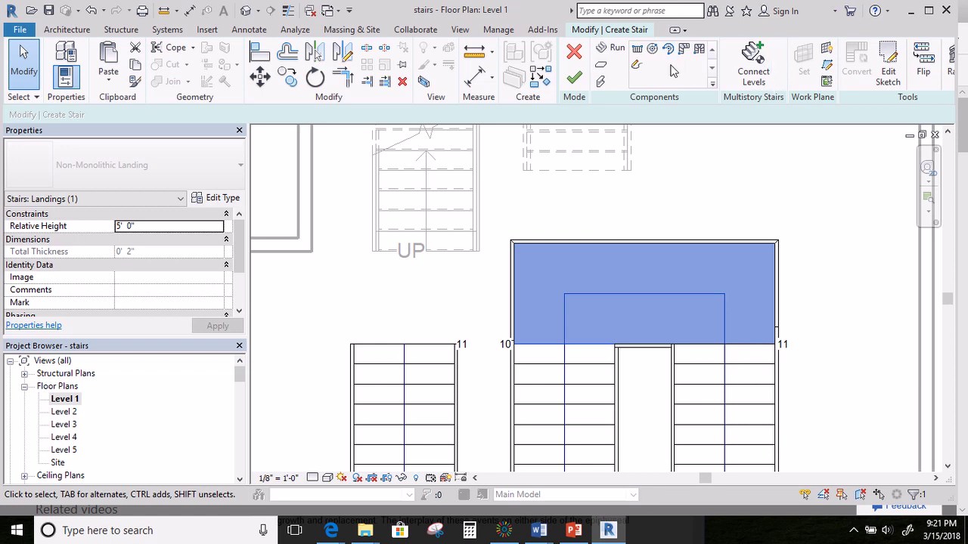
click(888, 73)
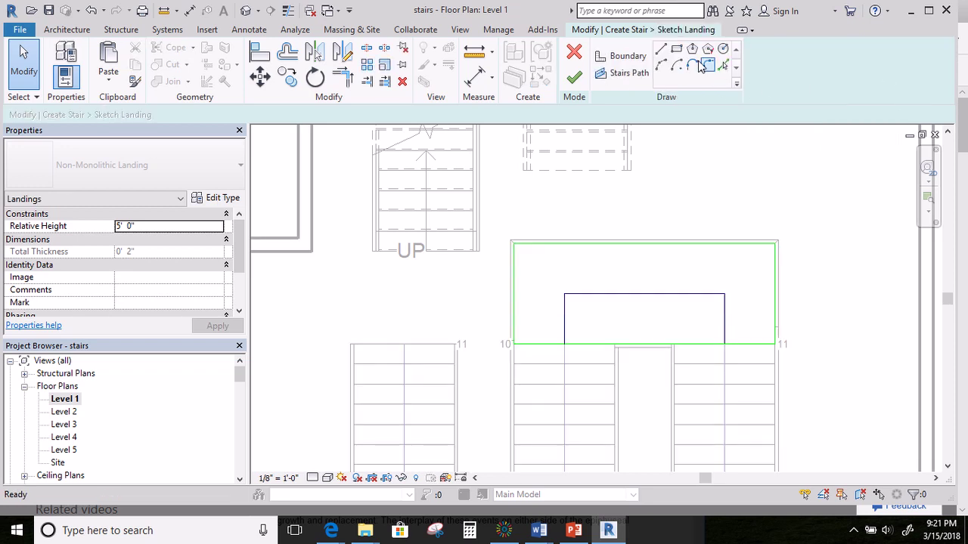
Draw a 4'-0" landing boundary line upward from the outer corner of the mirrored run.
click(661, 50)
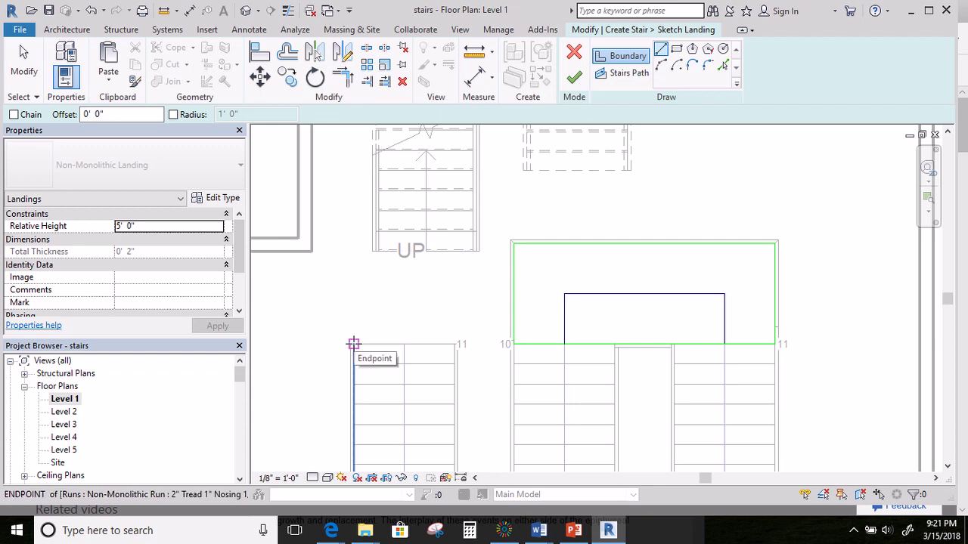
click(353, 344)
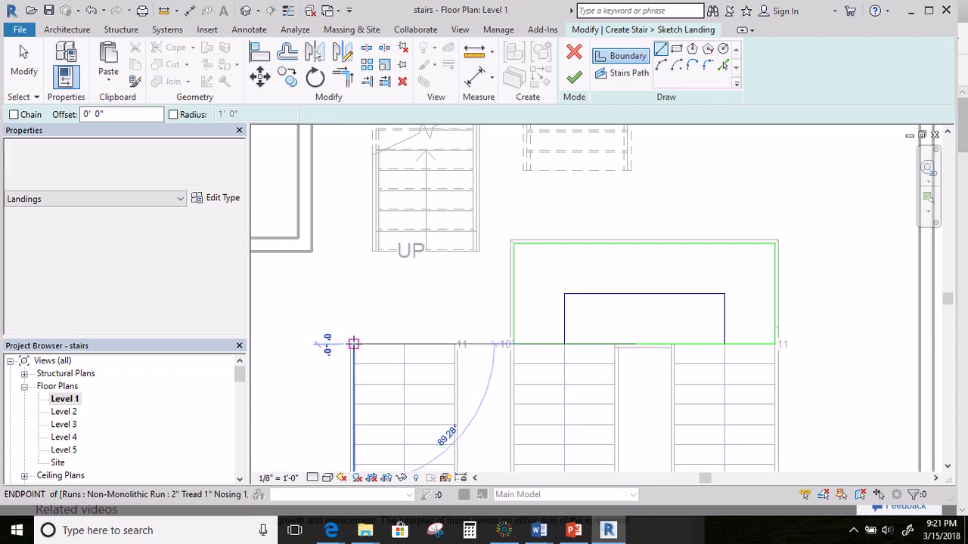
click(353, 263)
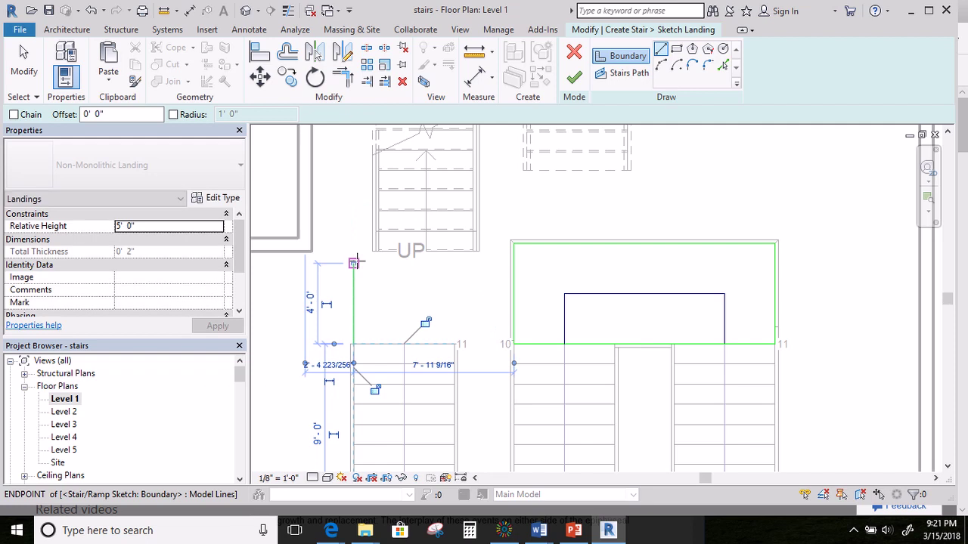
Extend the landing's back and front boundary edges to meet the new line, and delete the old side line between them.
click(343, 78)
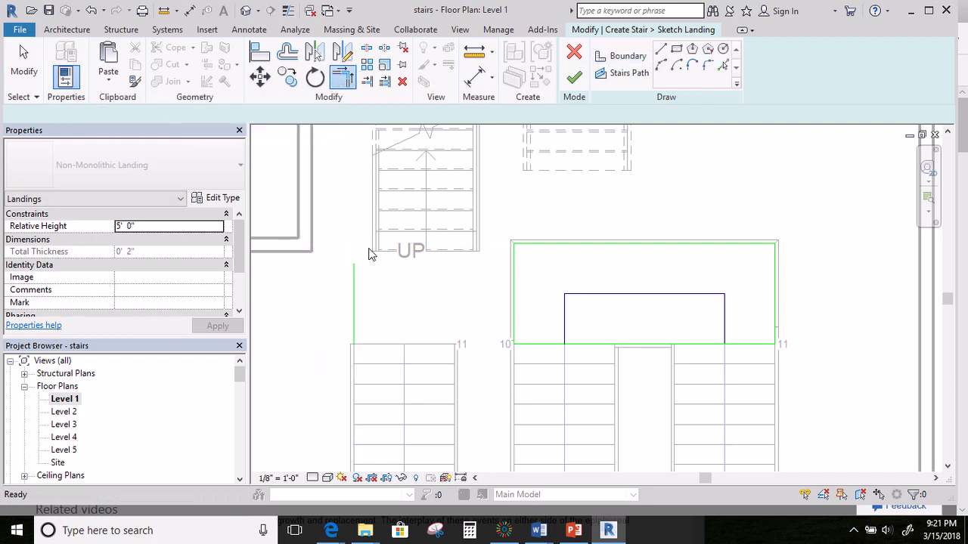
click(356, 294)
click(529, 250)
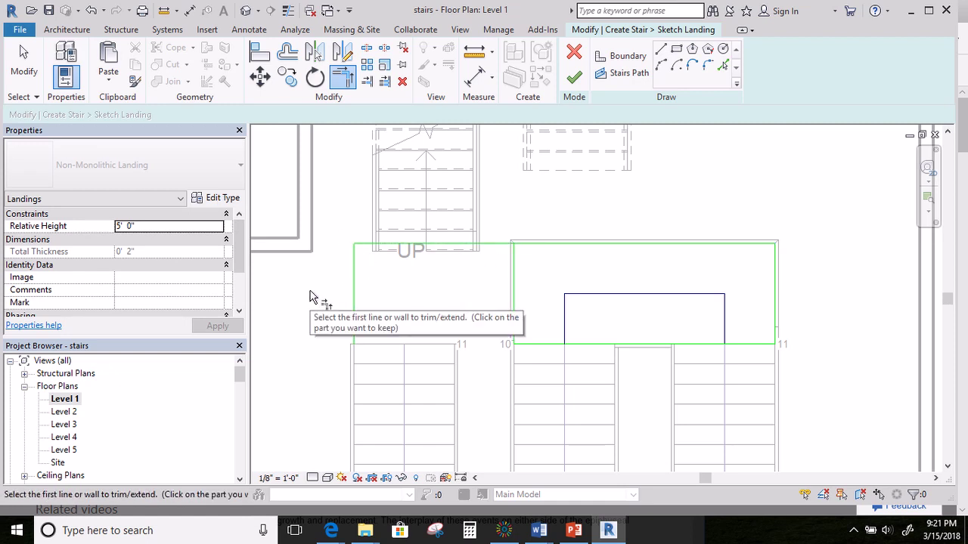
click(355, 333)
click(529, 347)
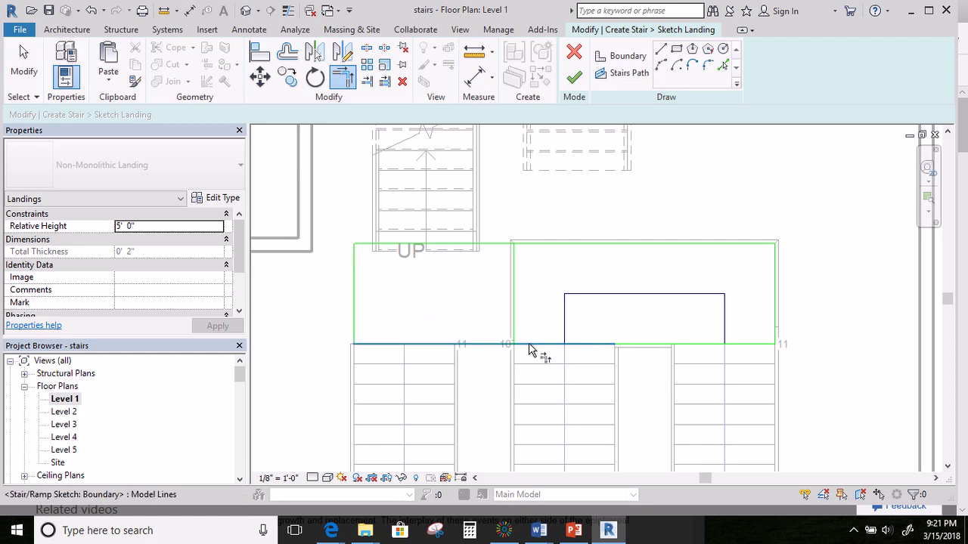
right_click(477, 293)
click(503, 296)
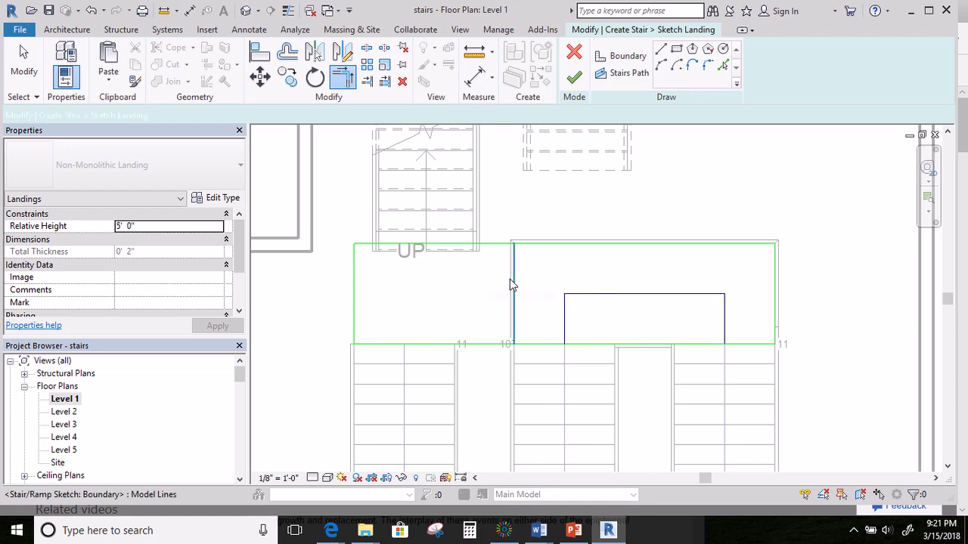
click(515, 283)
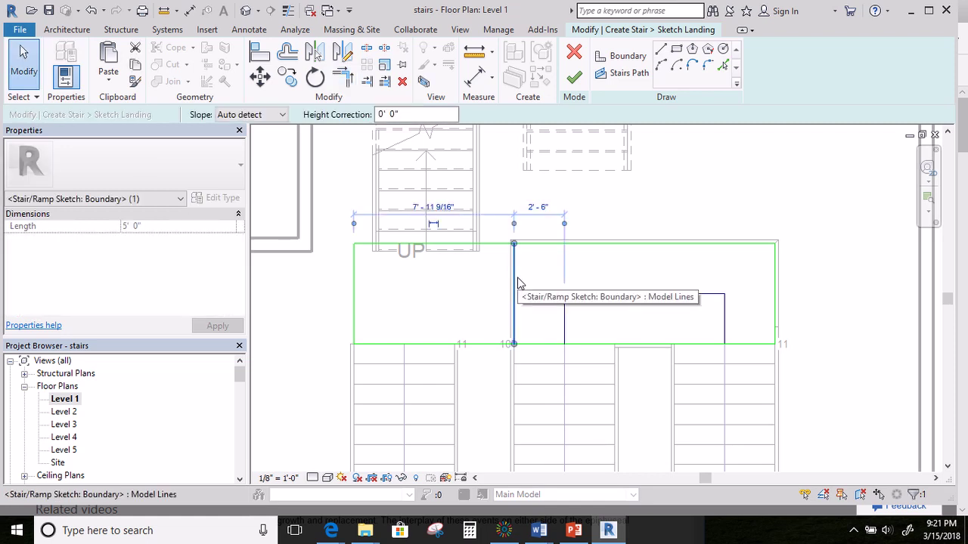
key(Escape)
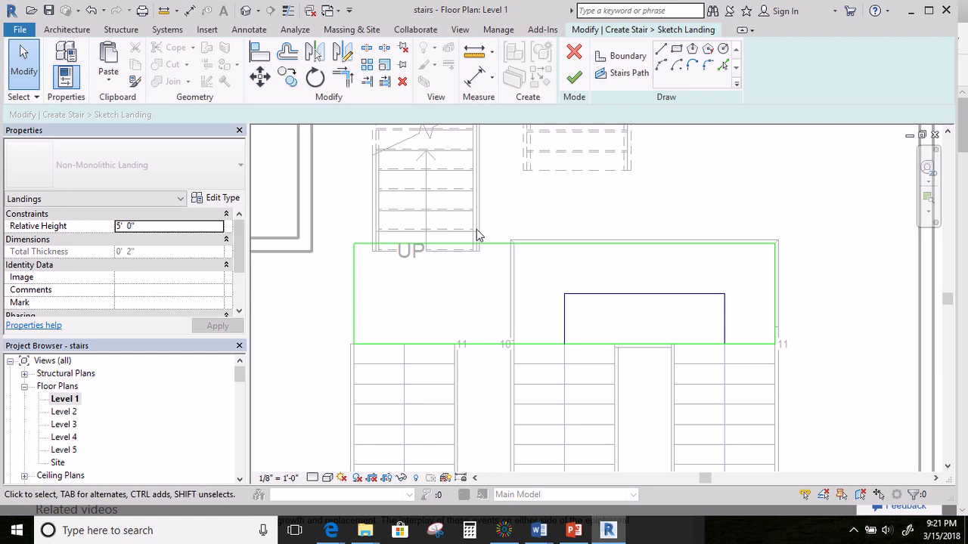
Draw a 2'-0" stairs path line from the mirrored run's centerline and trim/extend it to join the landing's existing path.
click(622, 73)
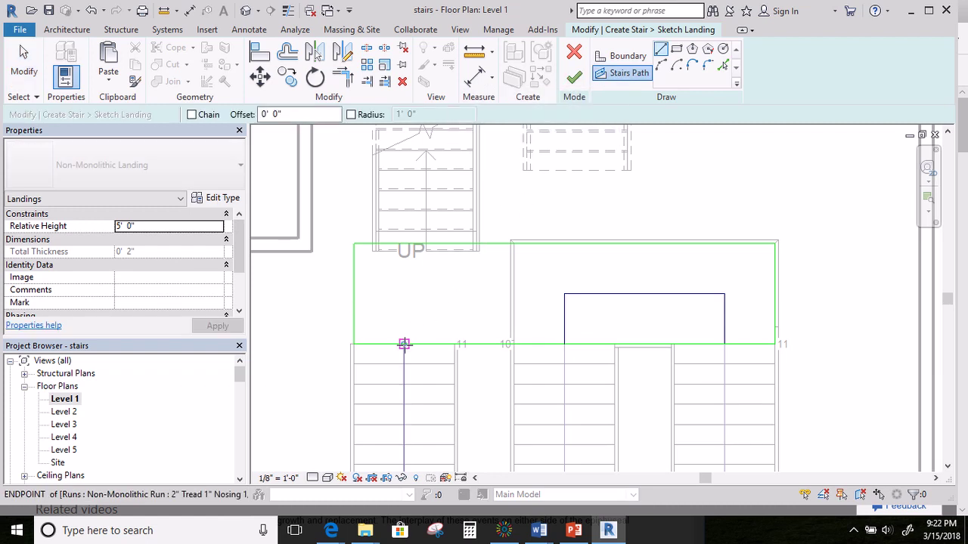
click(405, 338)
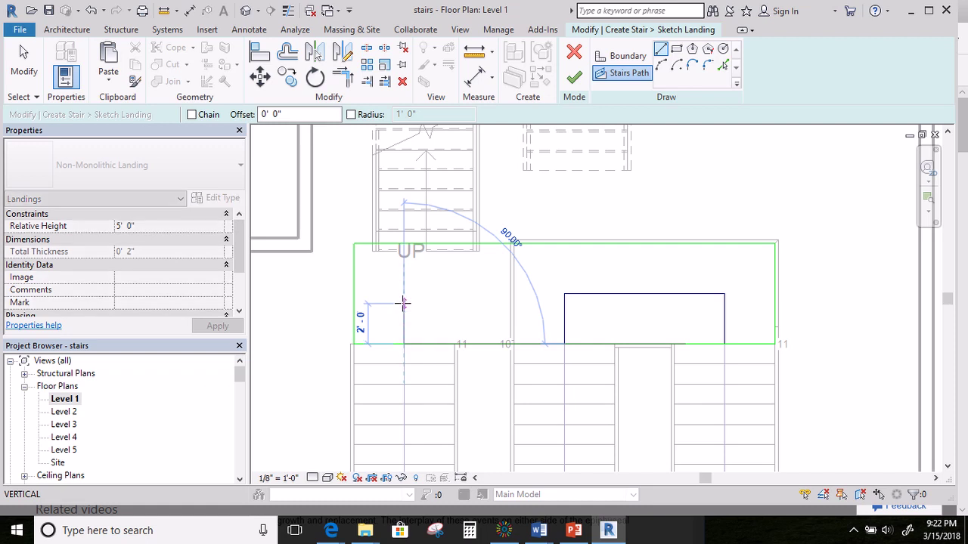
click(405, 304)
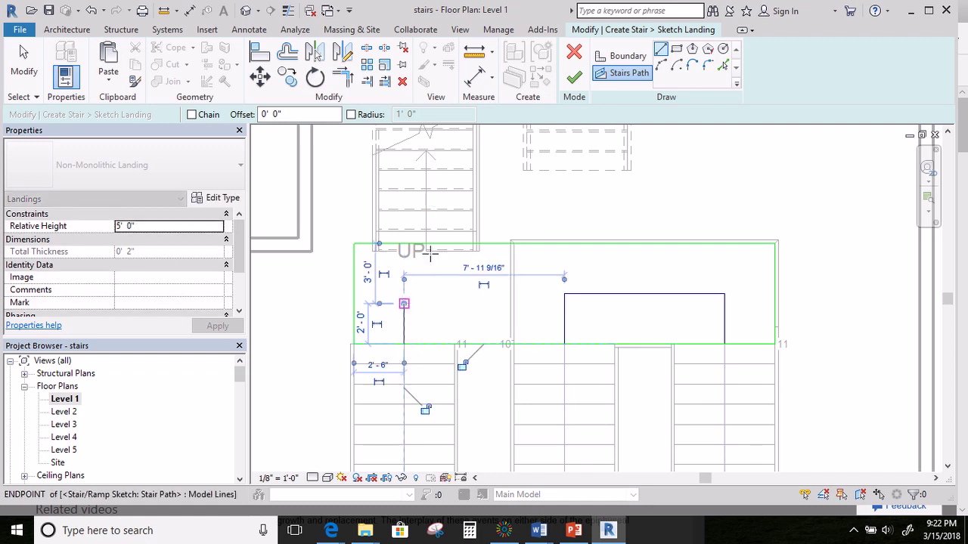
click(342, 78)
click(406, 313)
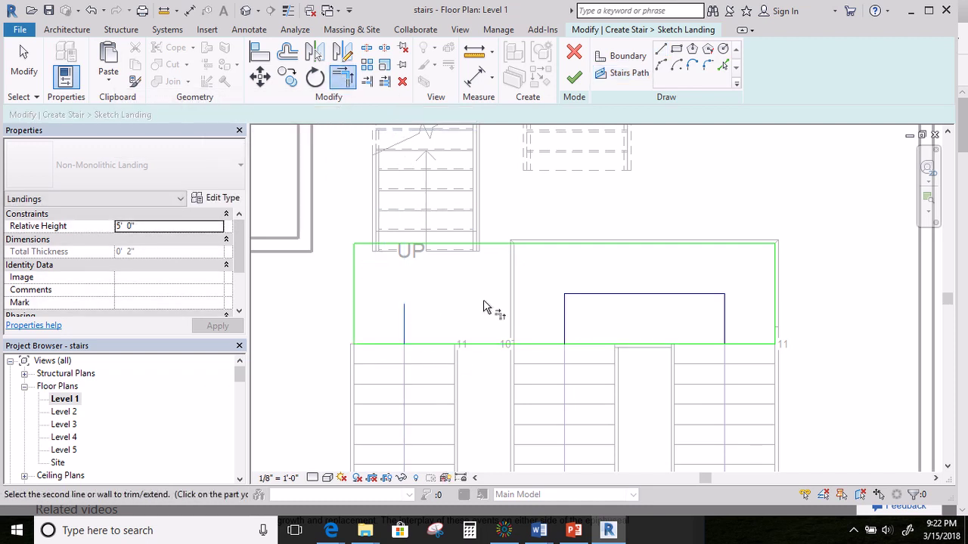
click(573, 303)
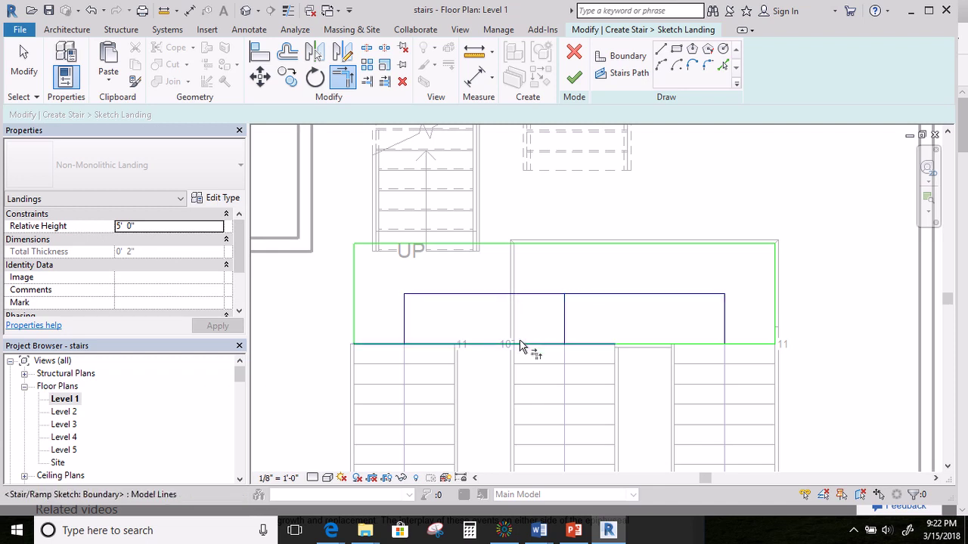
Finish the landing sketch and complete the stair with its three runs.
click(578, 83)
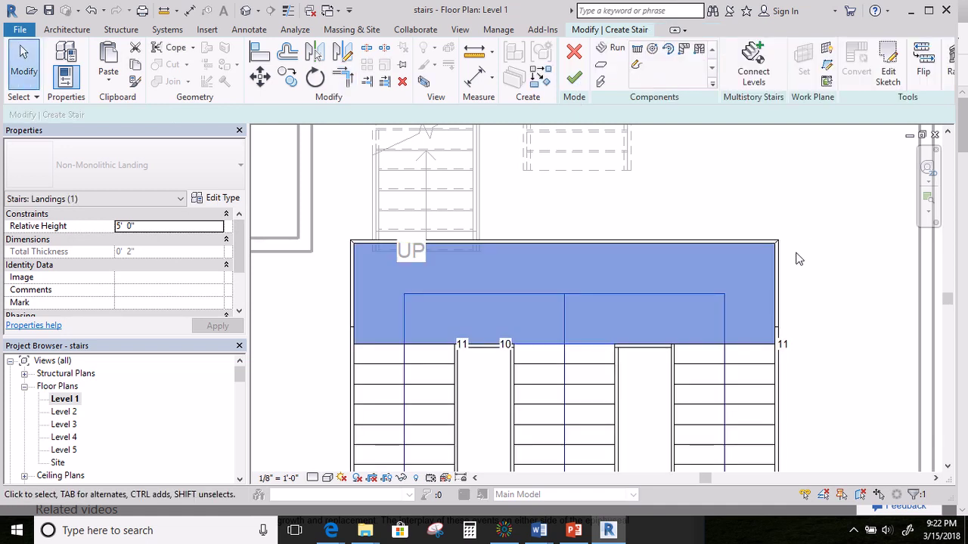
click(576, 82)
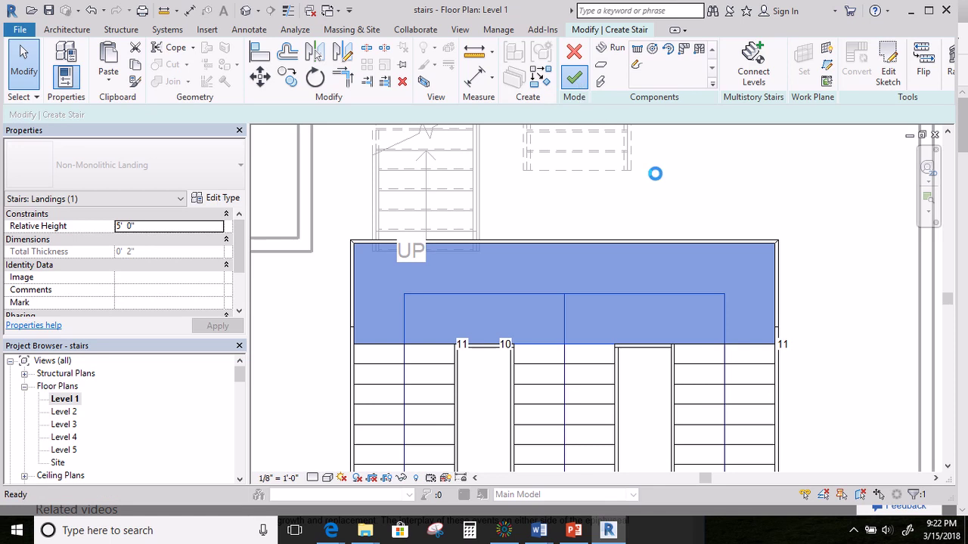
scroll(630, 270, down, 5)
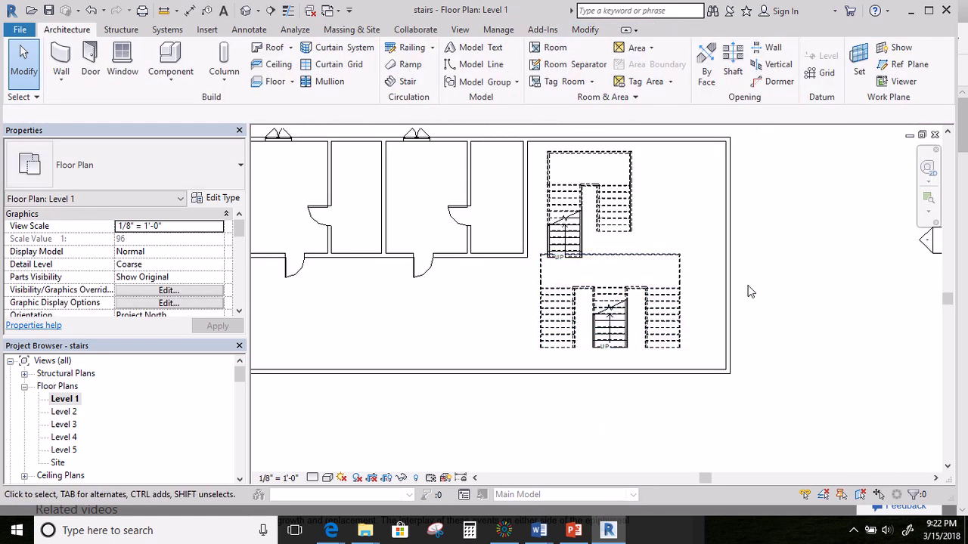
Open the default 3D view and temporarily hide the long Level 2 exterior wall and the floor slab beneath it.
click(459, 29)
click(403, 60)
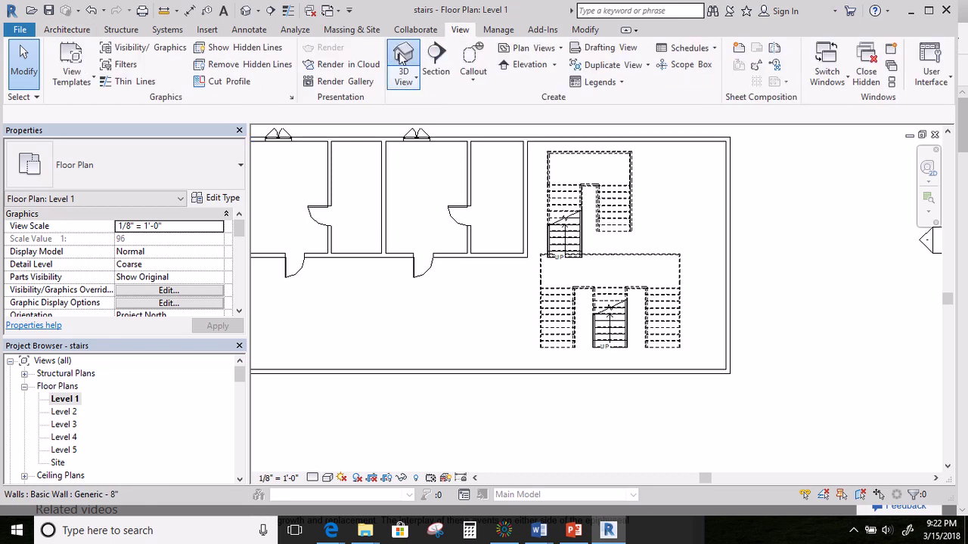
shift+middle_drag(529, 302, 594, 327)
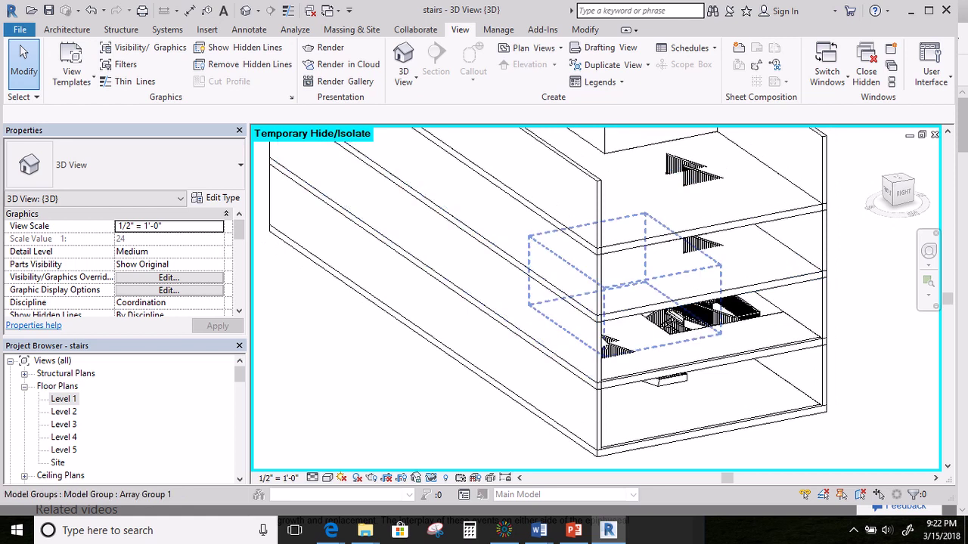
click(596, 340)
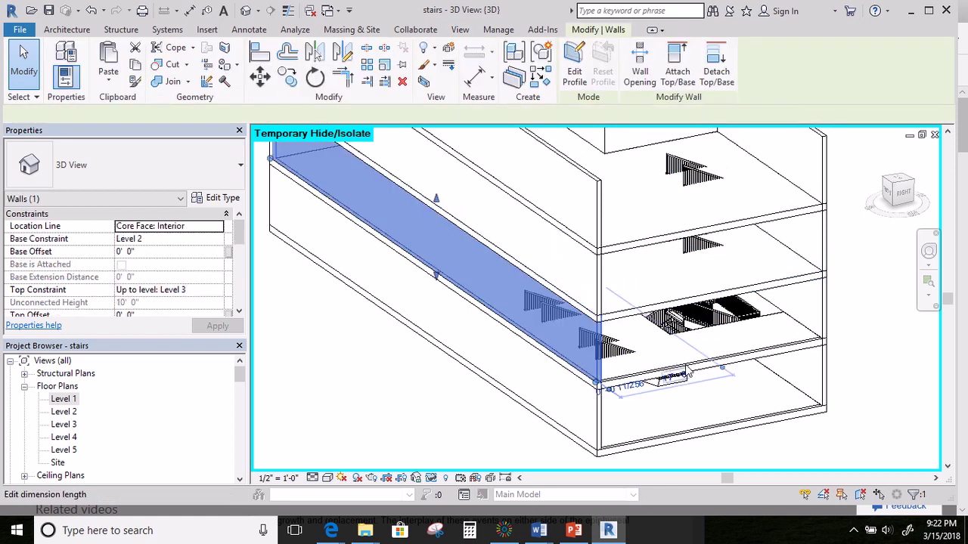
ctrl+click(700, 371)
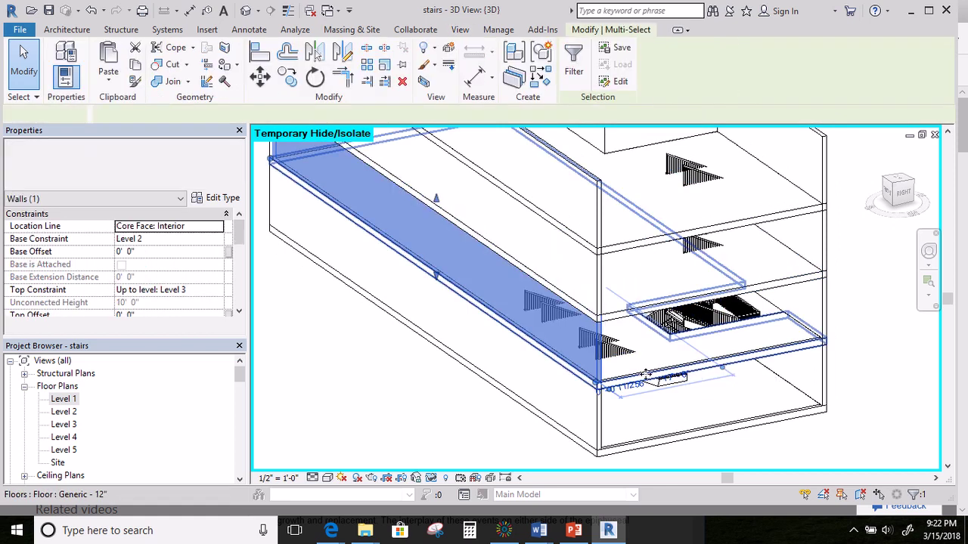
click(448, 478)
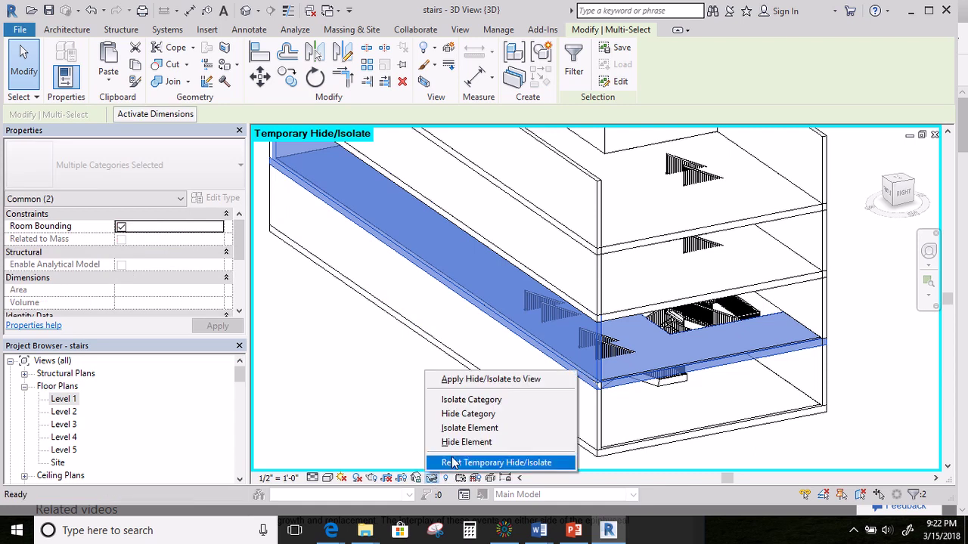
click(457, 444)
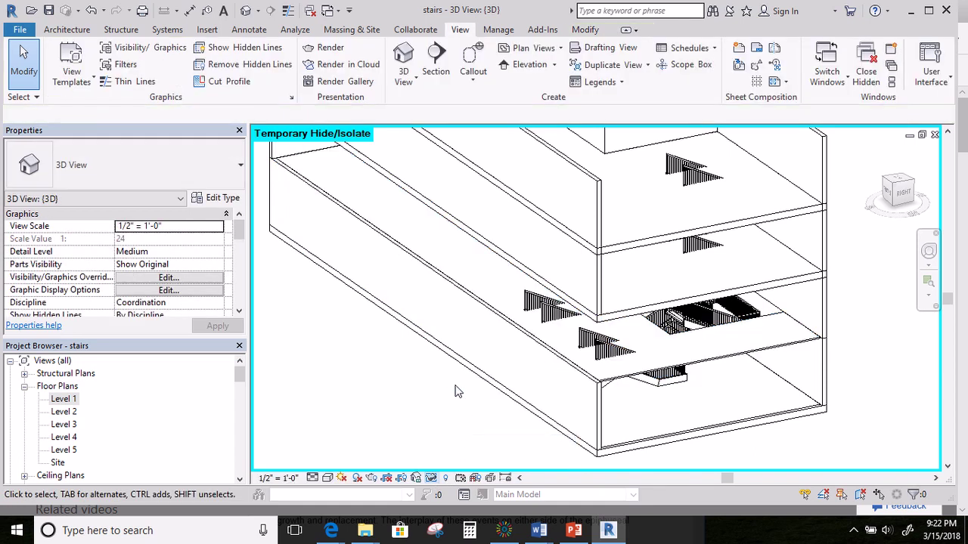
Temporarily hide the exposed Level 2 ceiling and the long Level 1 exterior wall in front of the stairs.
click(627, 381)
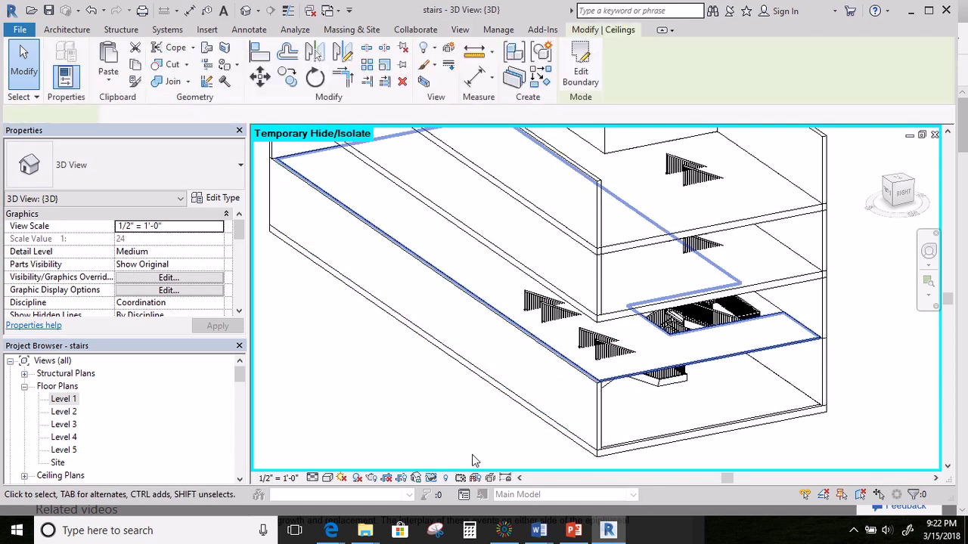
click(432, 477)
click(454, 442)
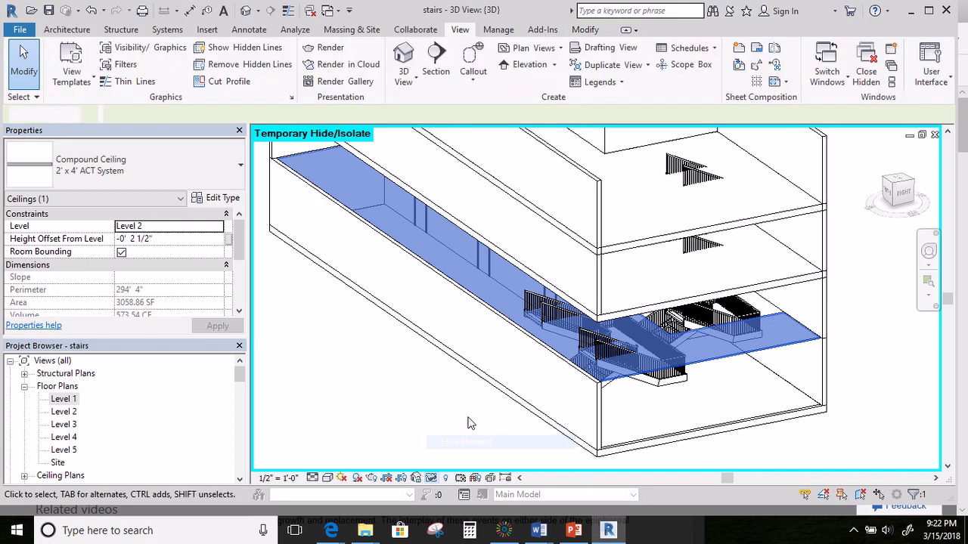
click(530, 342)
click(432, 478)
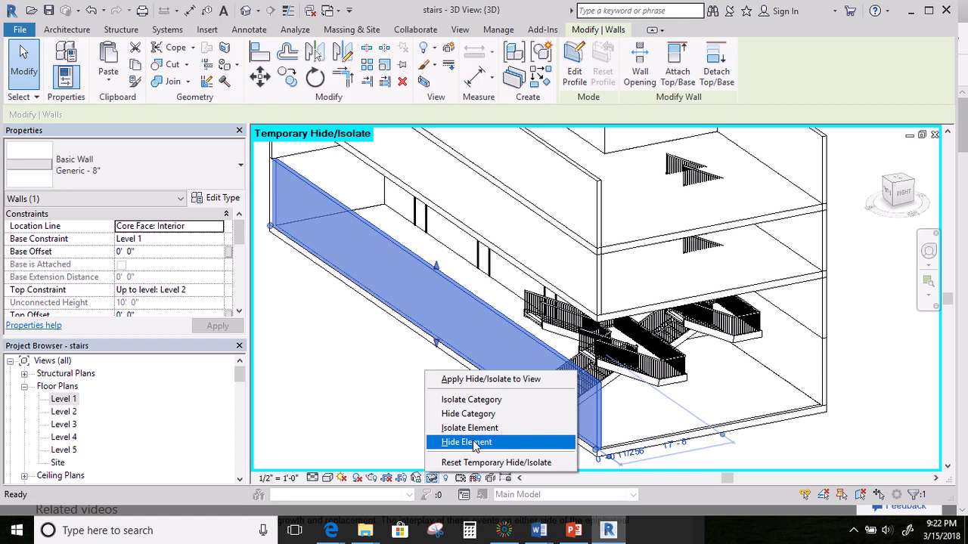
click(474, 444)
Examine the three-run stair, its shared landing and the adjacent multistory stairs from the front, side and corner of the building.
shift+middle_drag(499, 364, 582, 345)
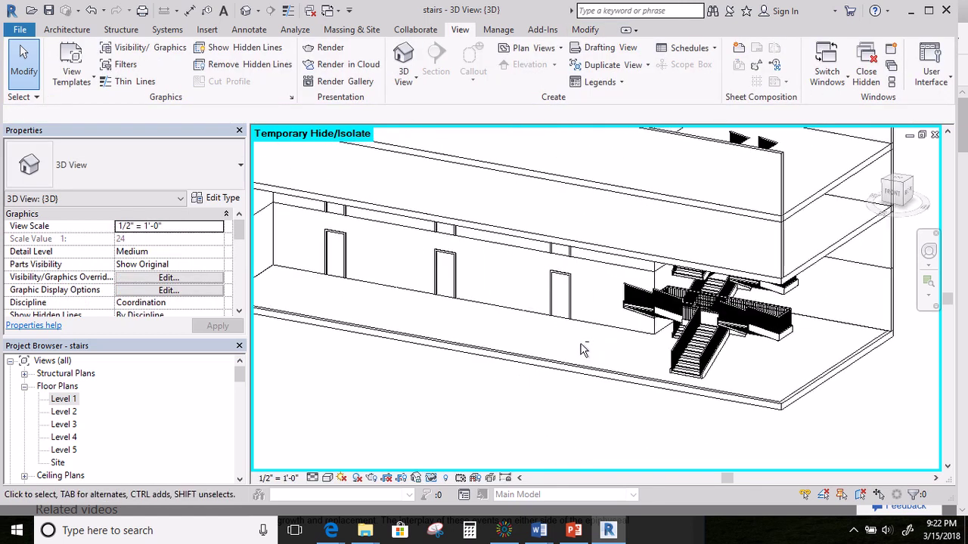
shift+middle_drag(746, 358, 586, 386)
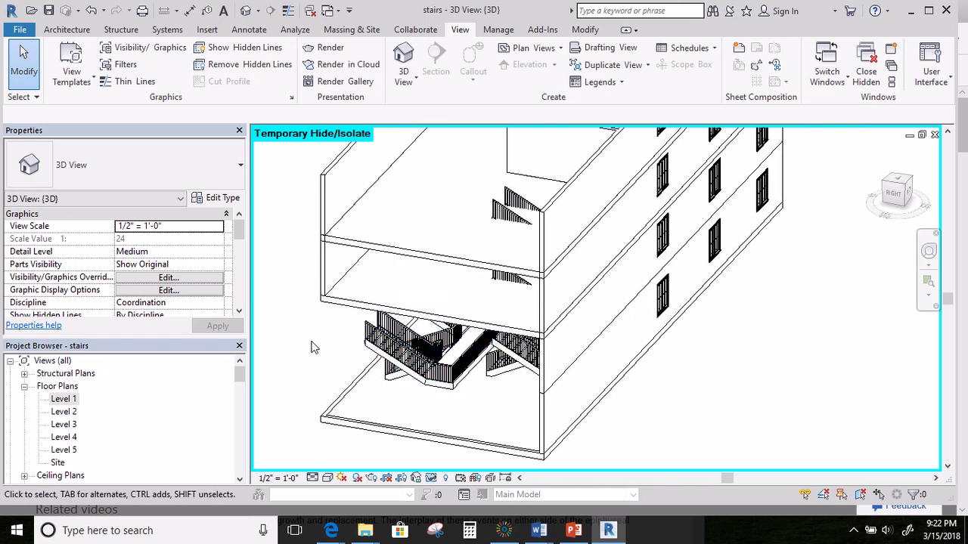
mouse_move(323, 337)
shift+middle_down()
mouse_move(413, 339)
mouse_move(469, 400)
mouse_move(518, 346)
mouse_move(505, 367)
mouse_move(476, 335)
mouse_move(441, 328)
mouse_move(327, 336)
shift+middle_up()
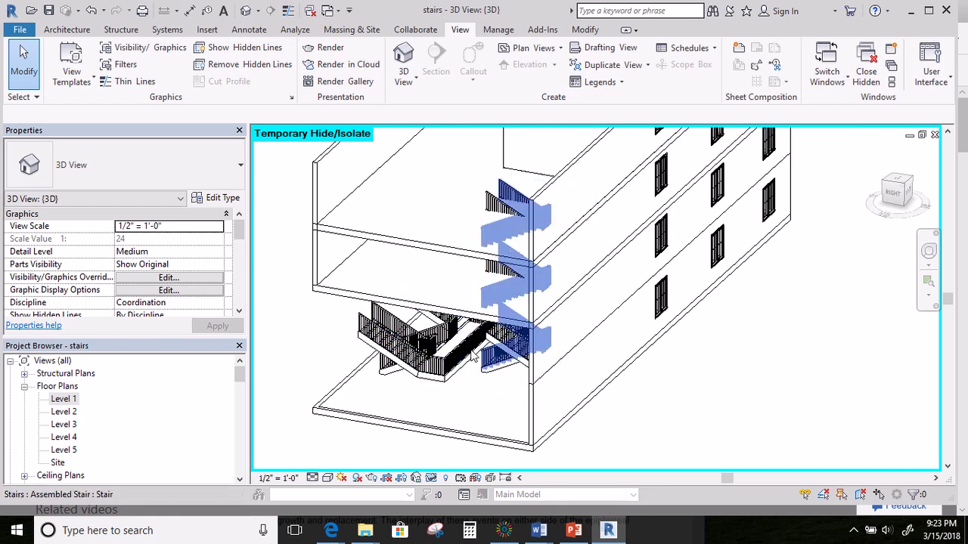
shift+middle_drag(328, 360, 423, 386)
key(Tab)
key(Tab)
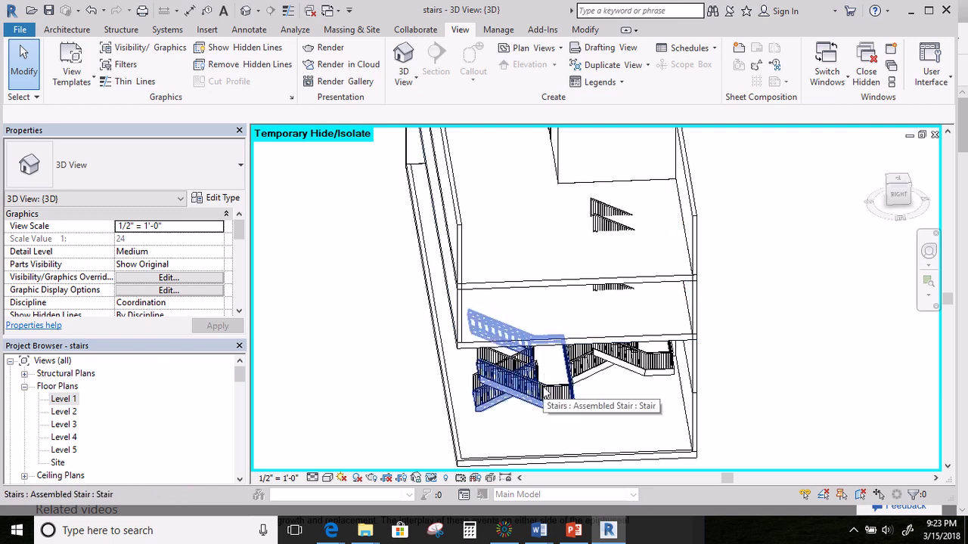
shift+middle_drag(411, 385, 620, 325)
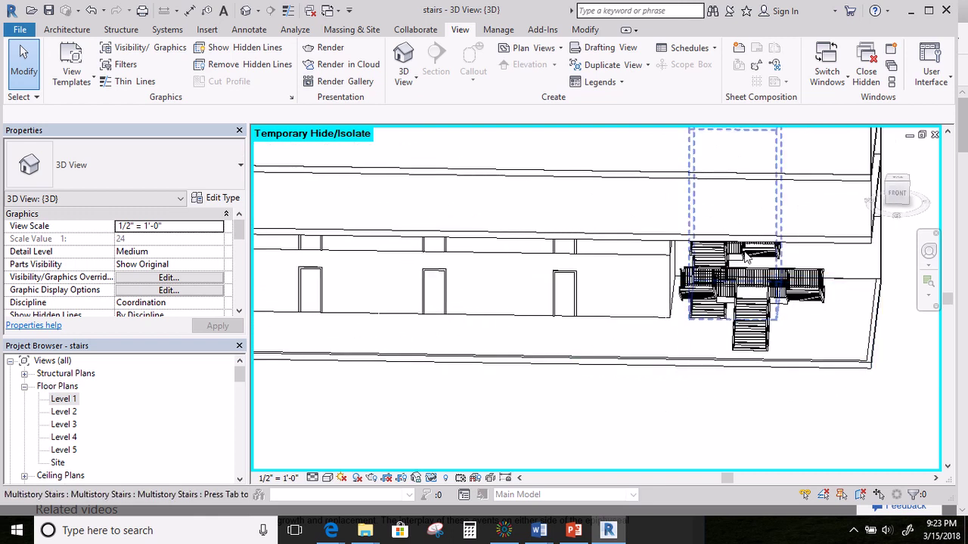
click(730, 270)
shift+middle_drag(730, 270, 616, 316)
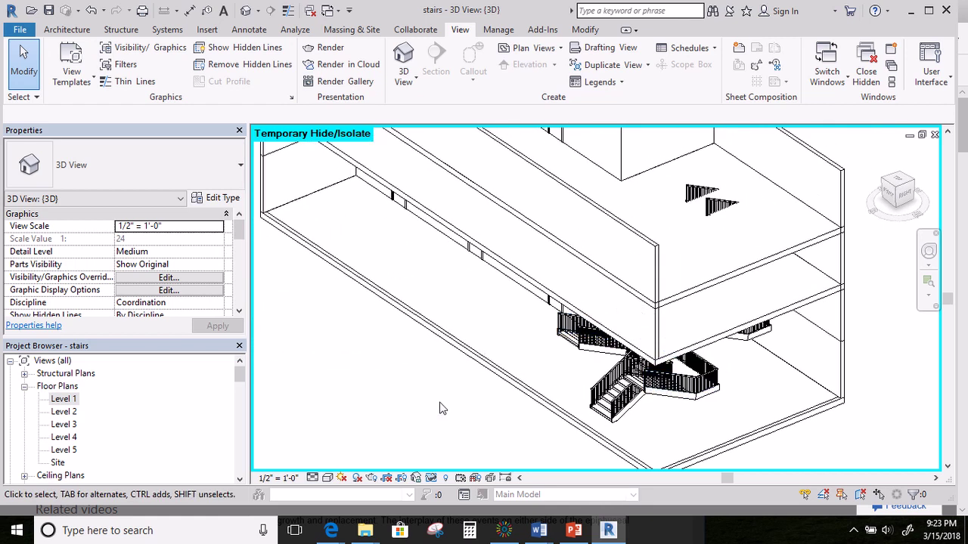